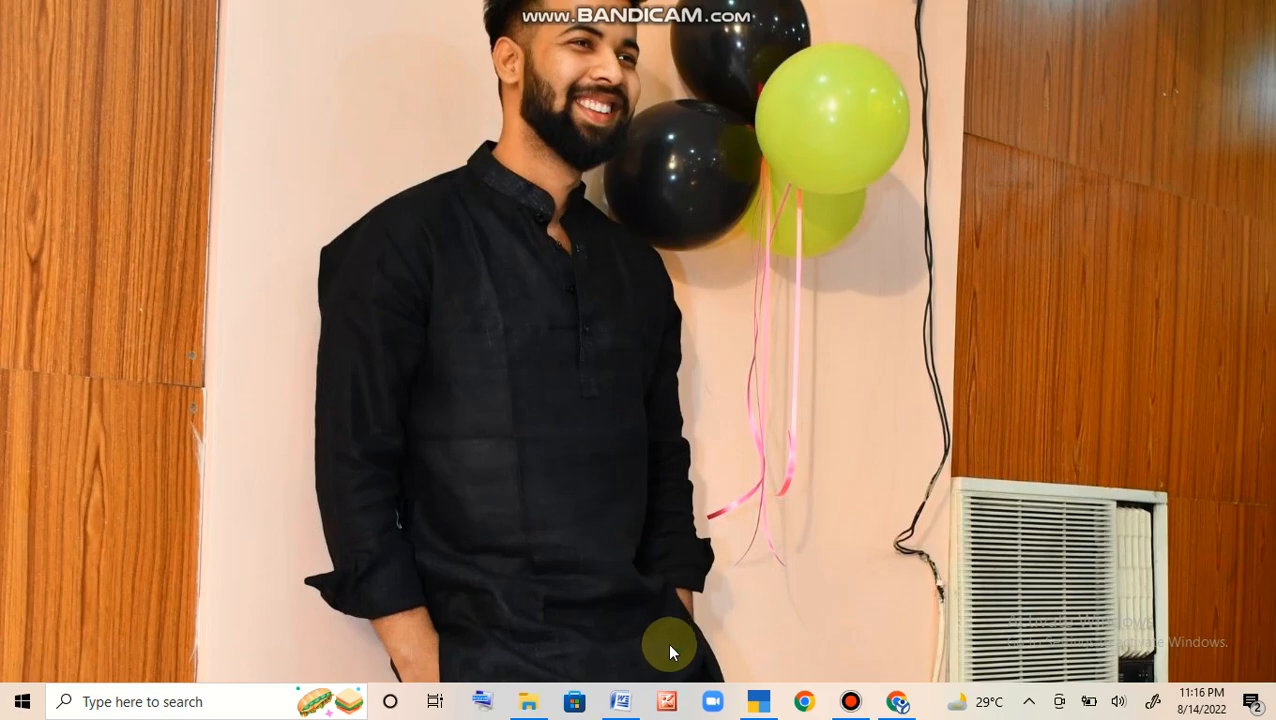
# Switch to the Tally notes in Word and read the section on backup of company data
pyautogui.moveTo(620, 700)
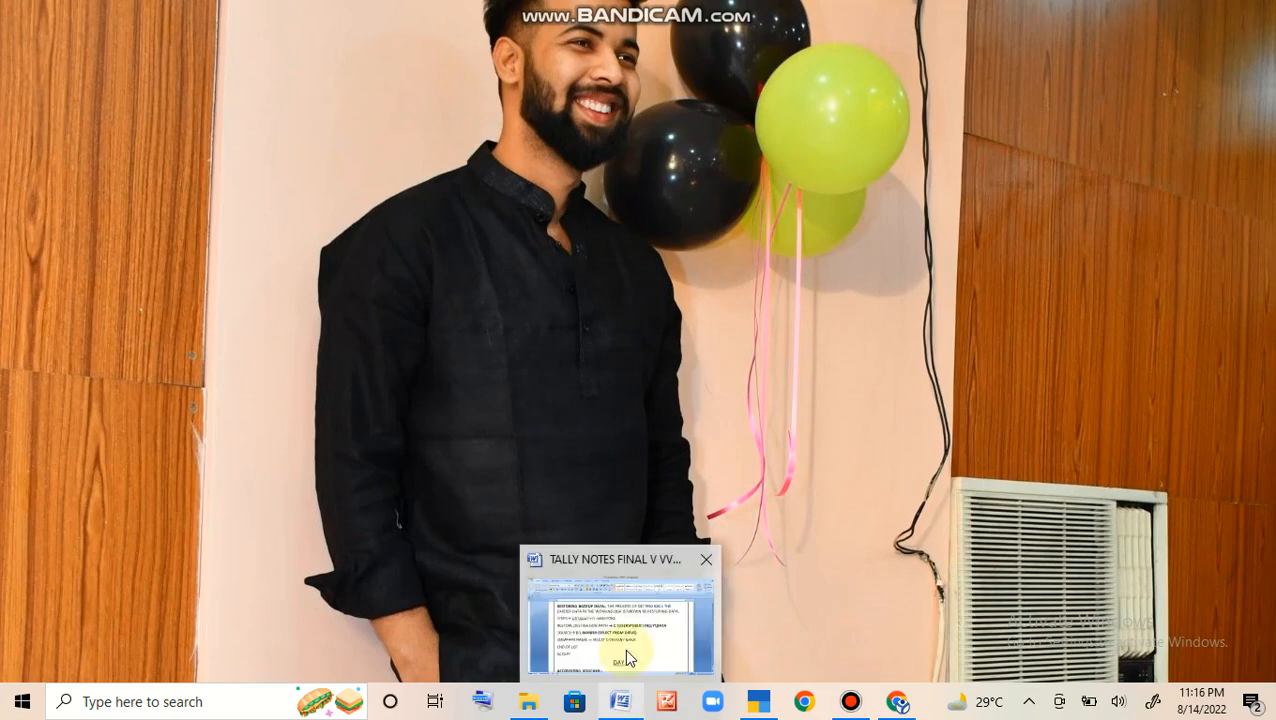
pyautogui.click(630, 600)
pyautogui.scroll(5, 686, 490)
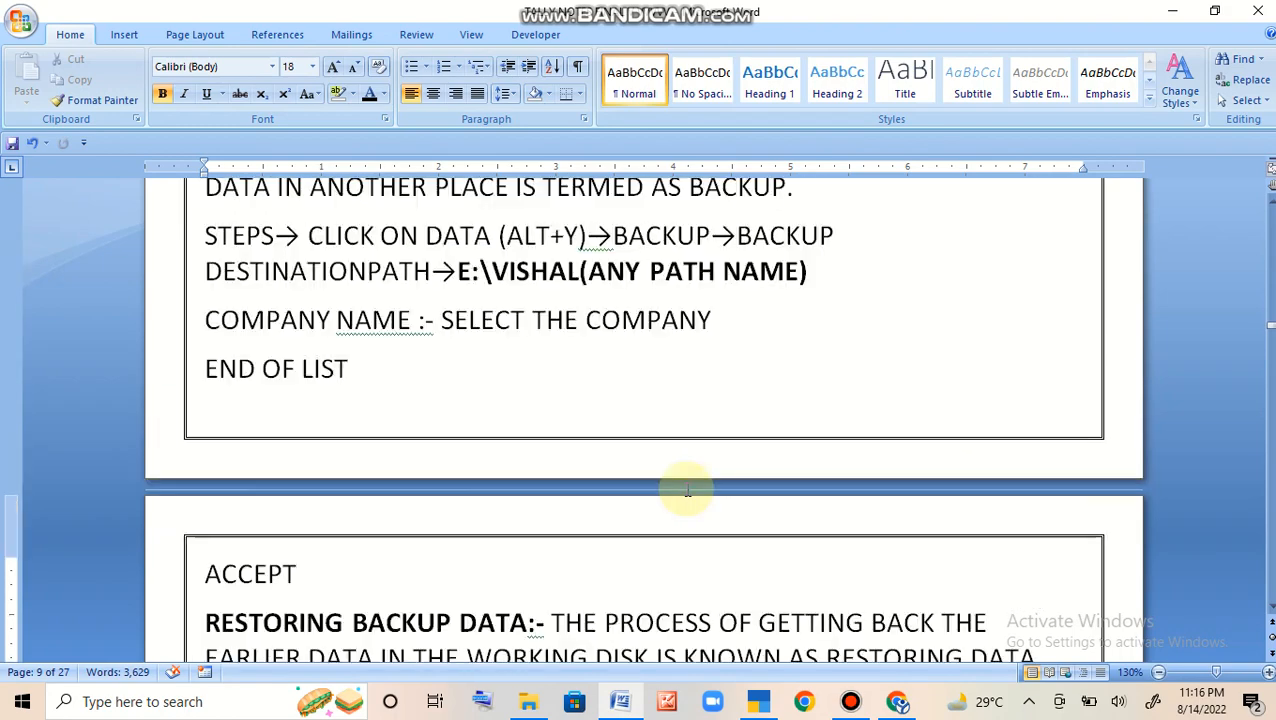
pyautogui.scroll(3, 688, 490)
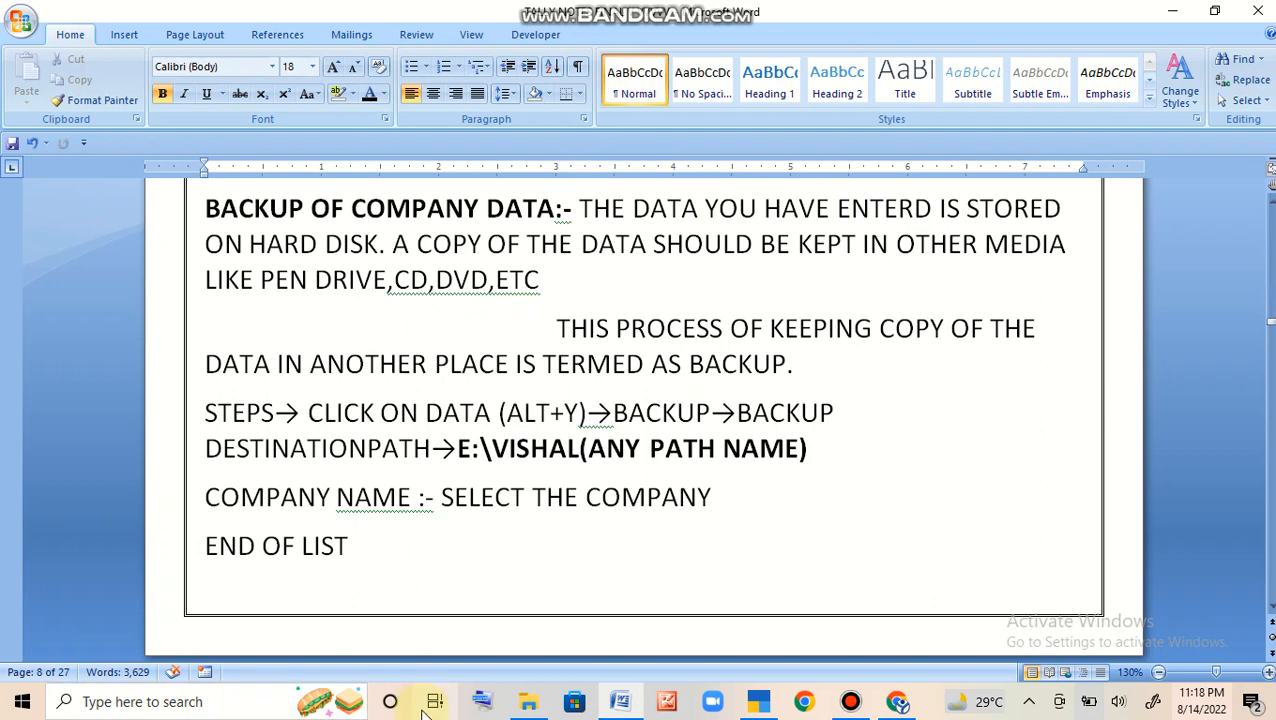
# Open This PC in File Explorer, inspect the contents of Local Disk (E:), and return to the drive overview
pyautogui.click(266, 701)
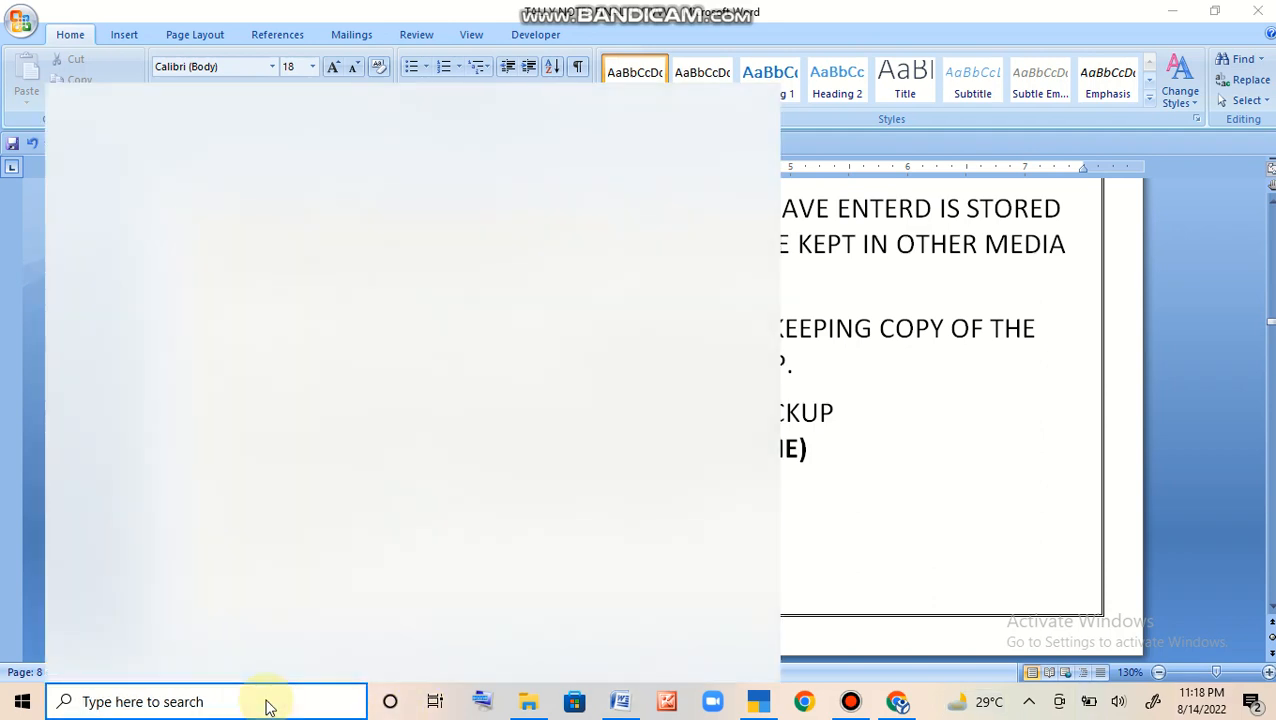
pyautogui.write('TH')
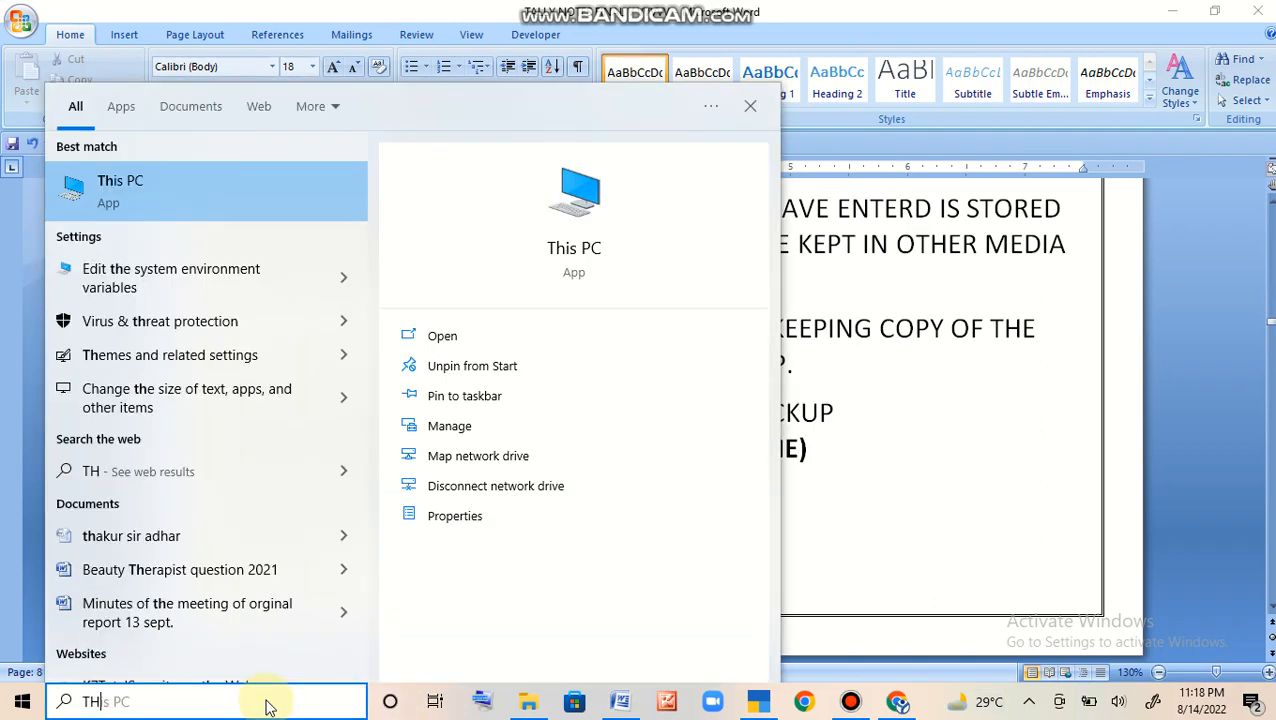
pyautogui.click(293, 180)
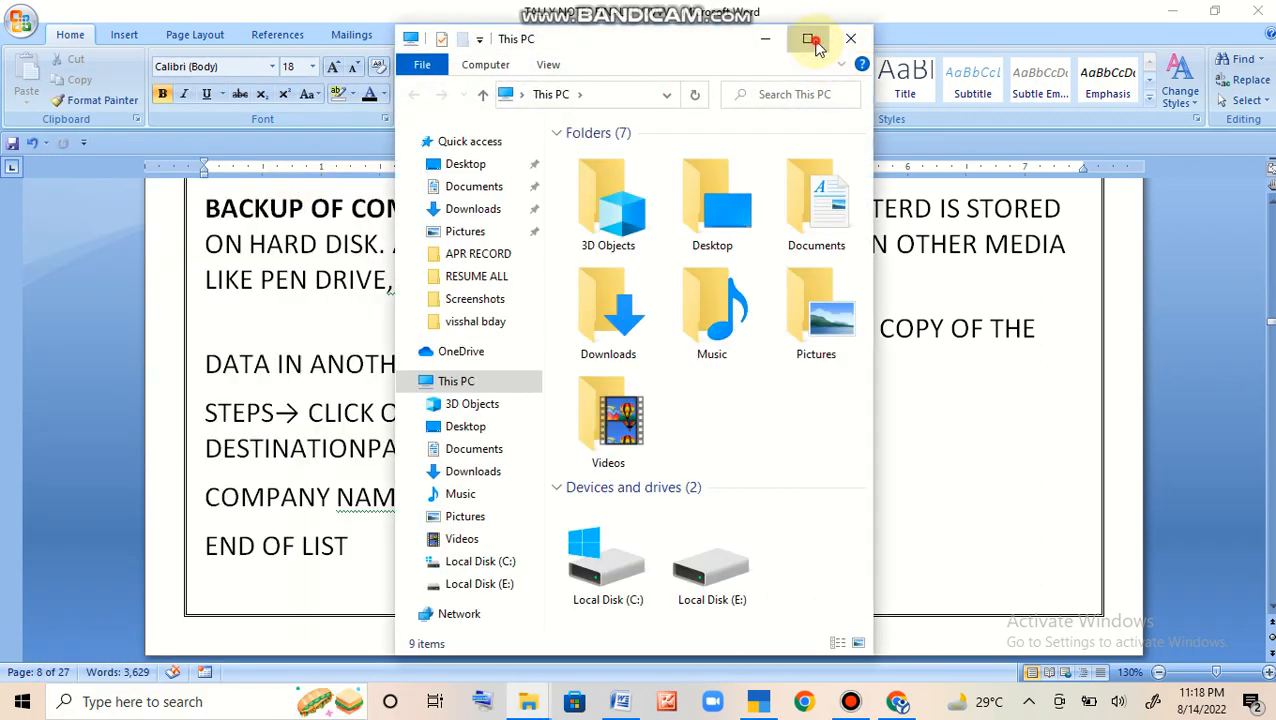
pyautogui.click(812, 38)
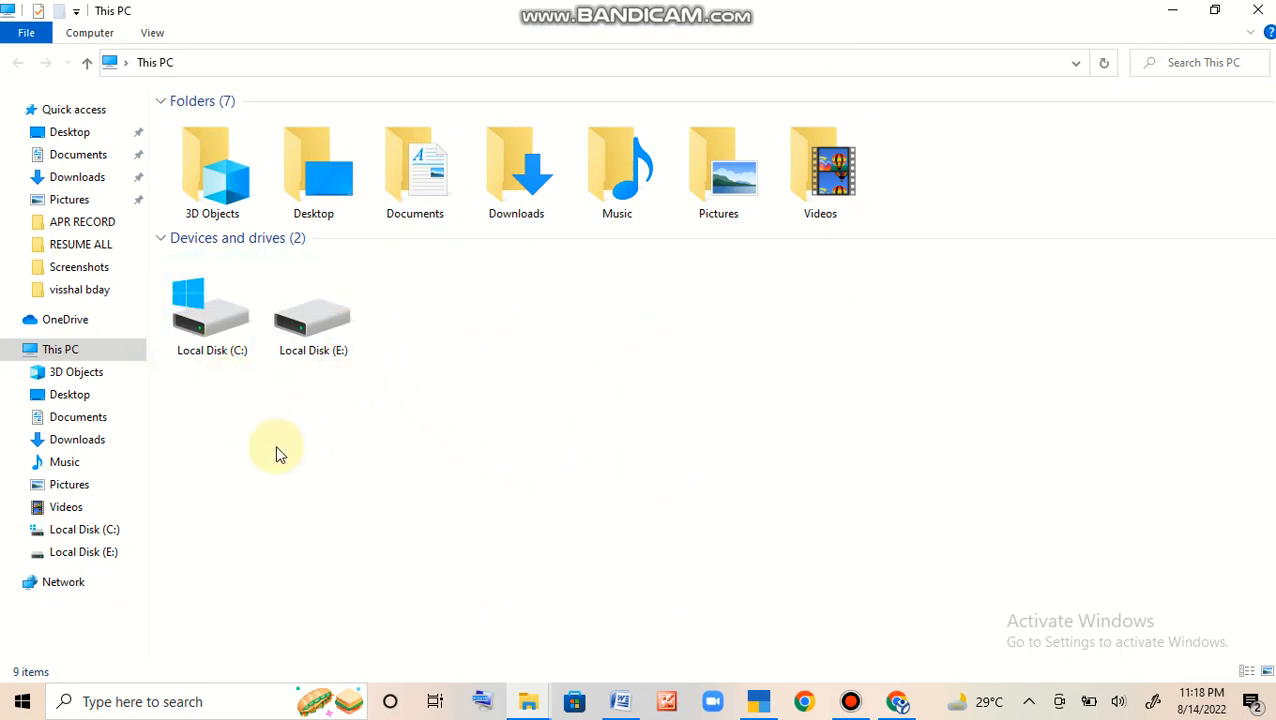
pyautogui.moveTo(226, 366)
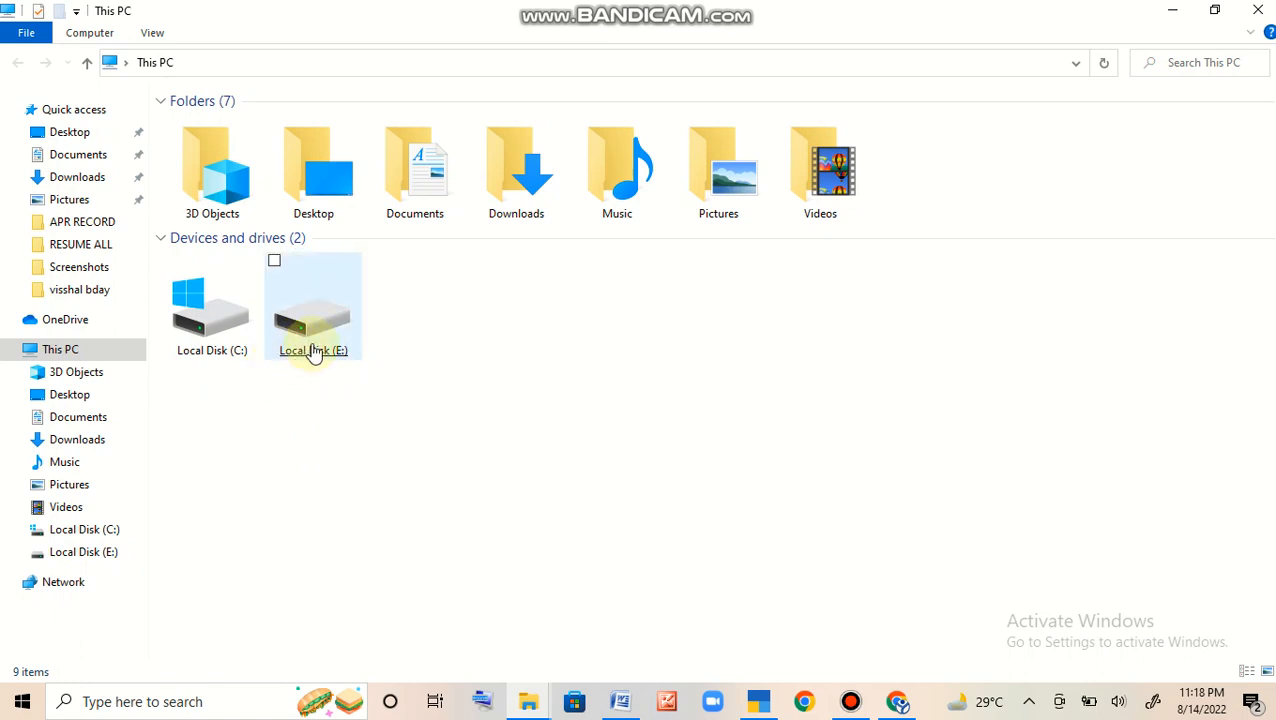
pyautogui.moveTo(314, 354)
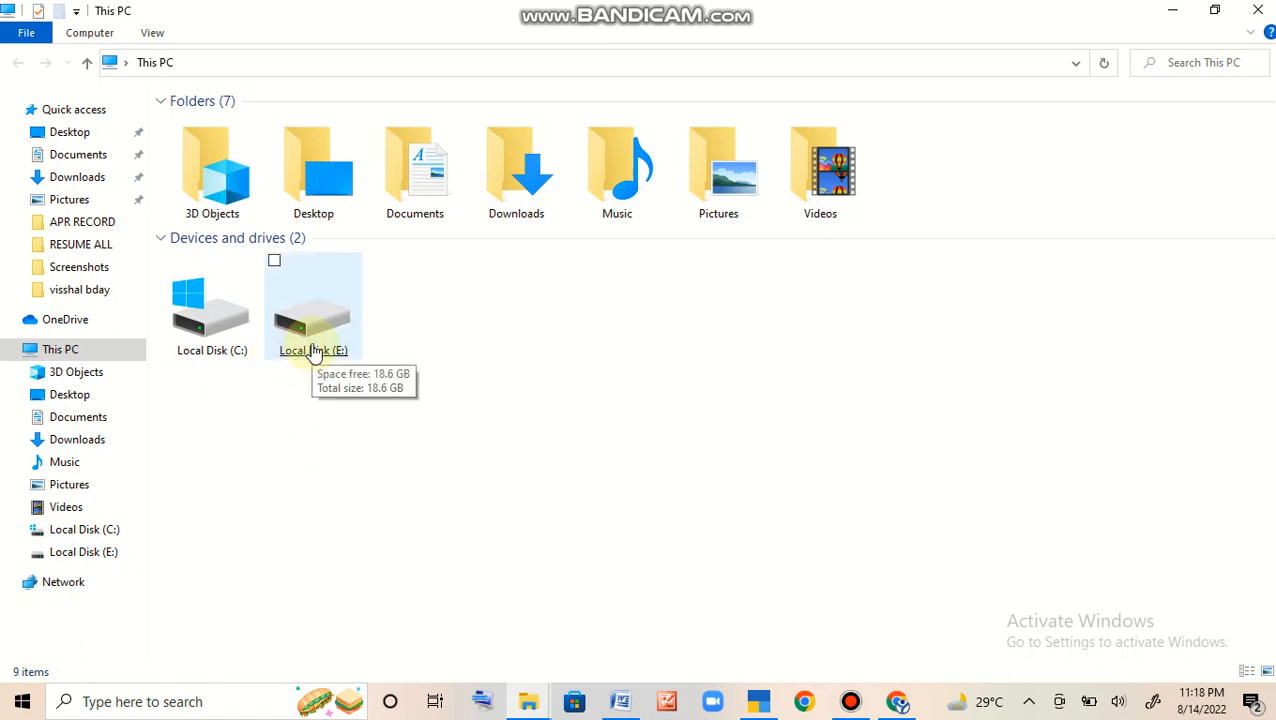
pyautogui.doubleClick(313, 350)
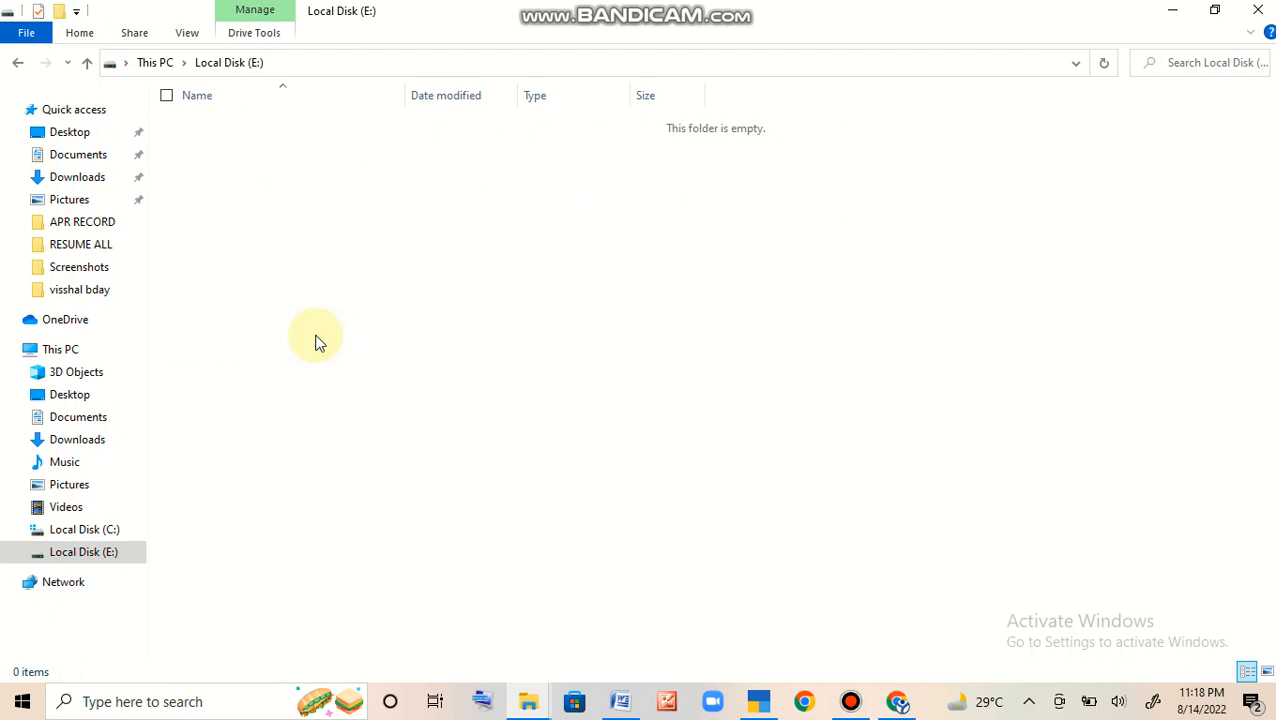
pyautogui.click(19, 62)
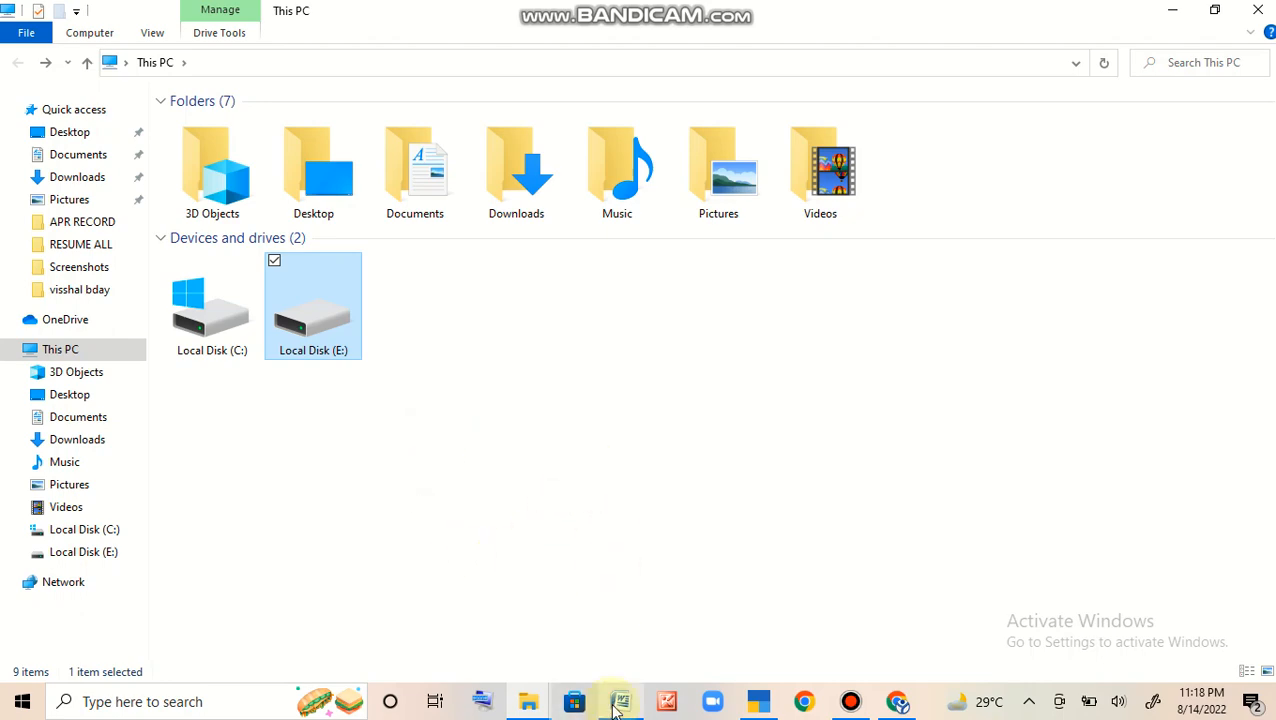
# Review the backup steps in the Word notes, then switch to TallyPrime
pyautogui.moveTo(620, 700)
pyautogui.click(620, 622)
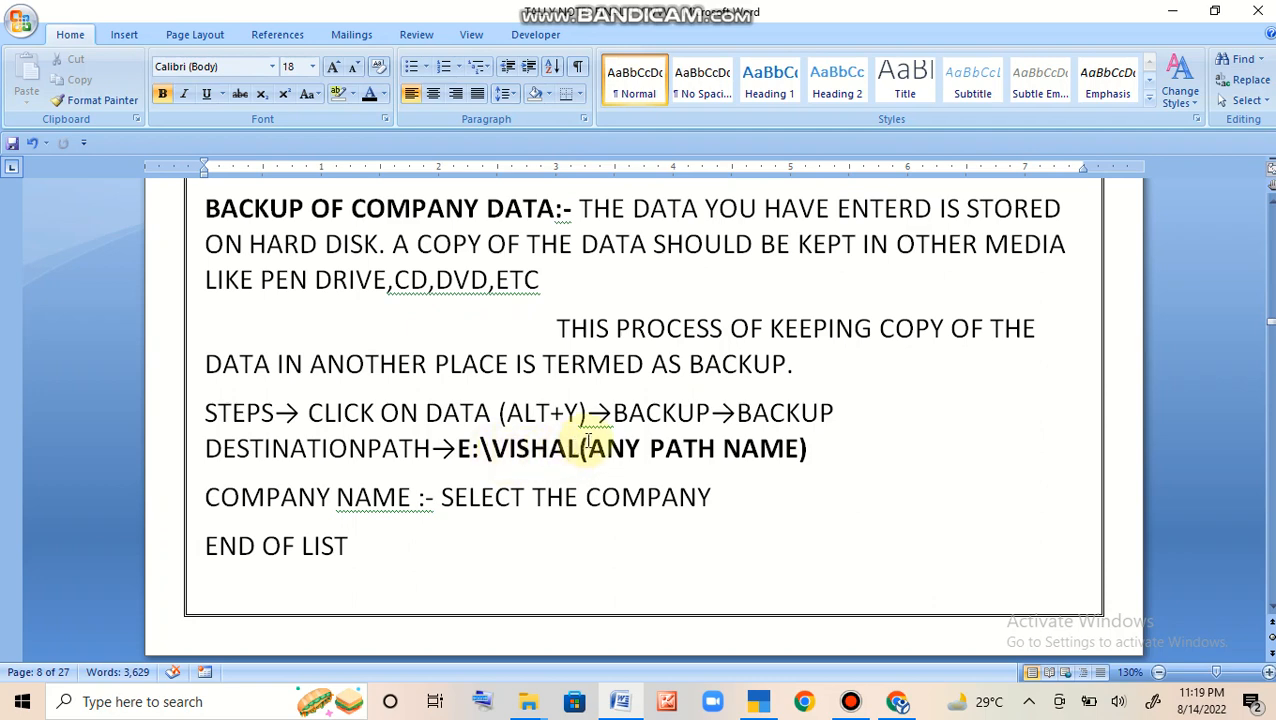
pyautogui.moveTo(766, 702)
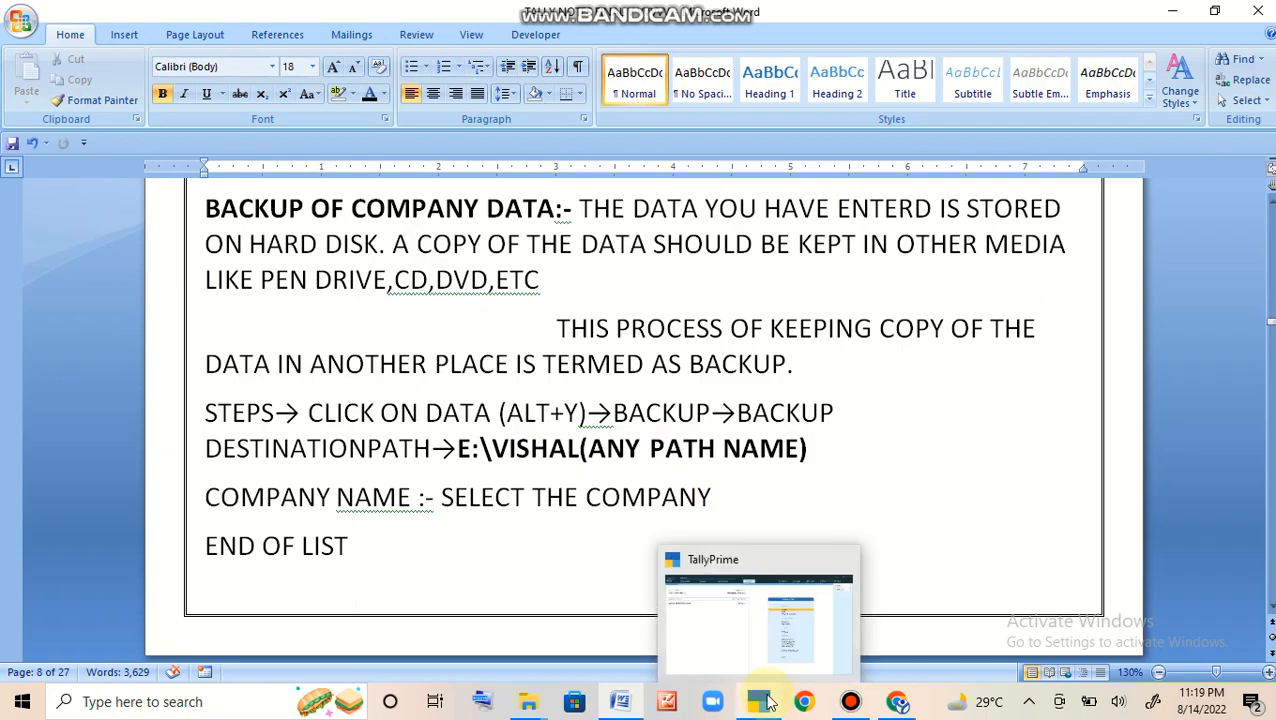
pyautogui.click(755, 630)
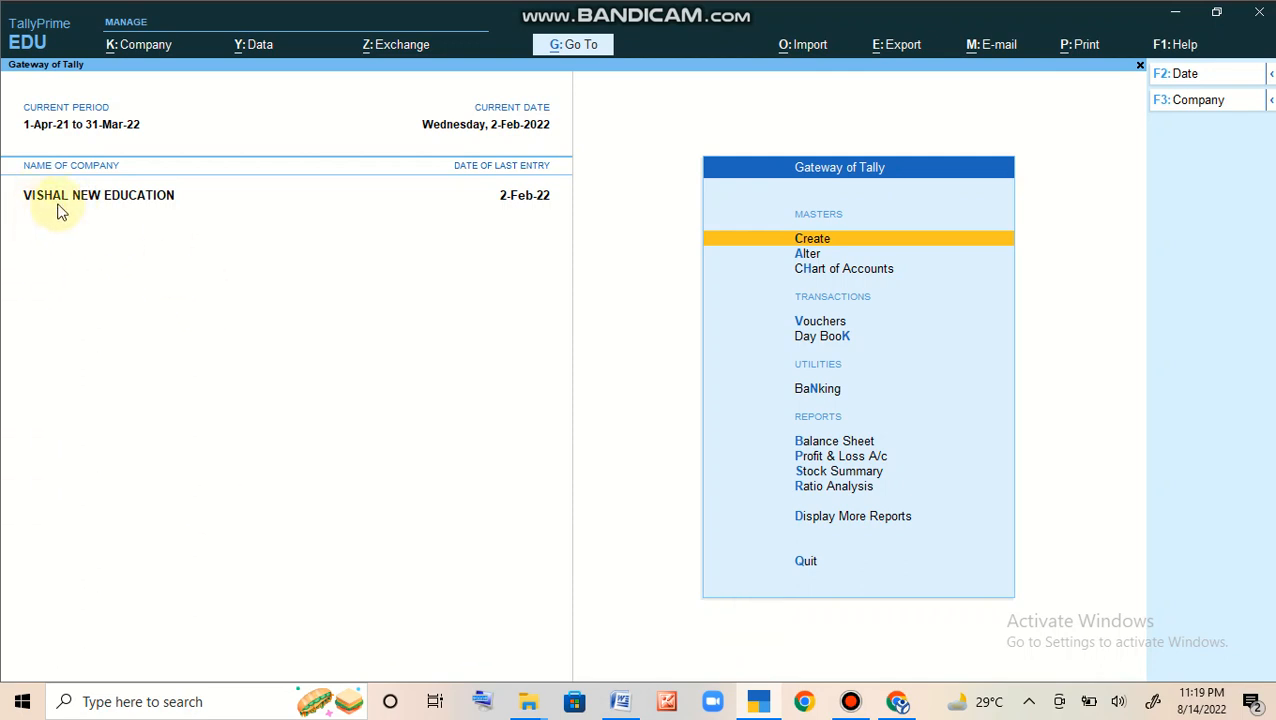
# Open the company data Backup screen
pyautogui.click(250, 49)
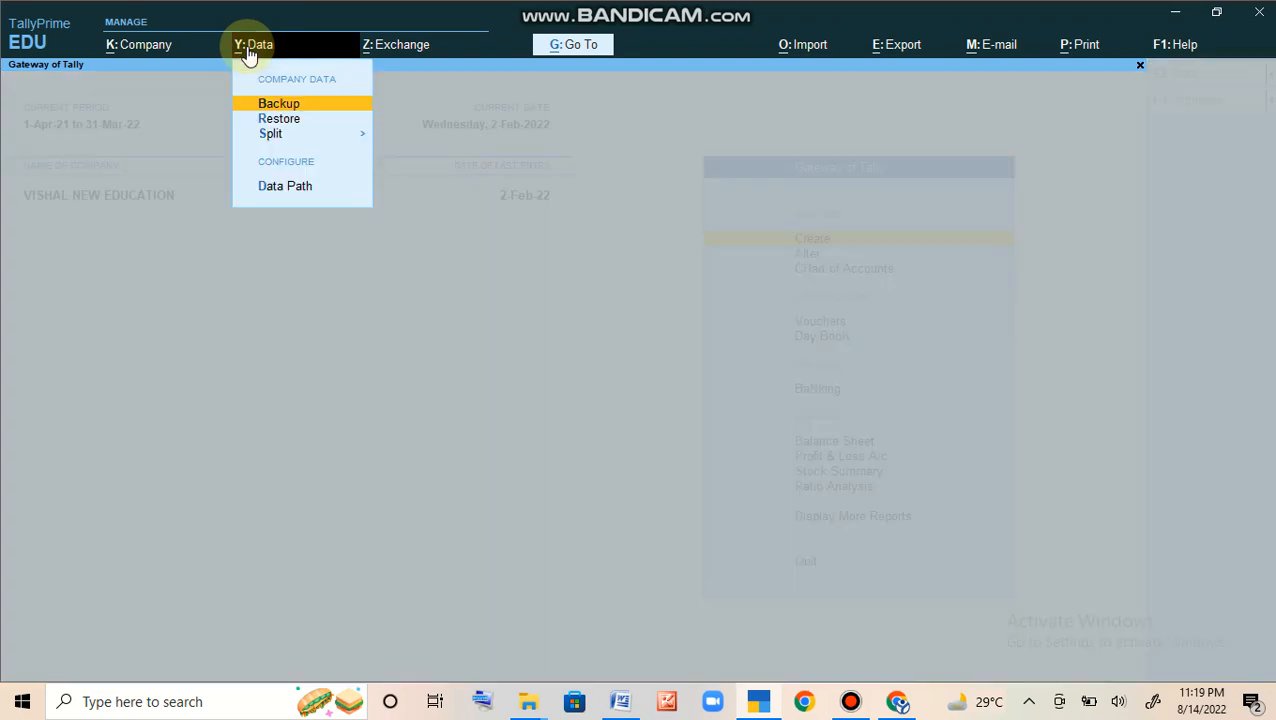
pyautogui.press('Down')
pyautogui.press('Up')
pyautogui.press('Down')
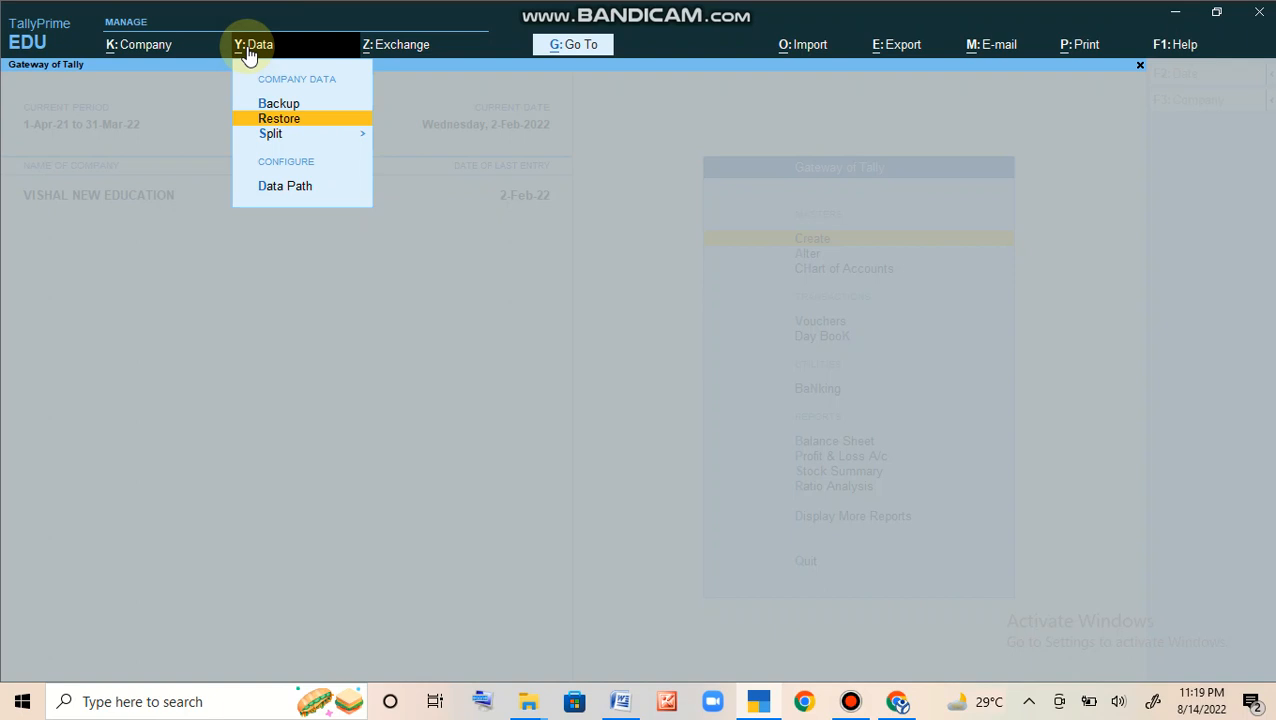
pyautogui.press('Up')
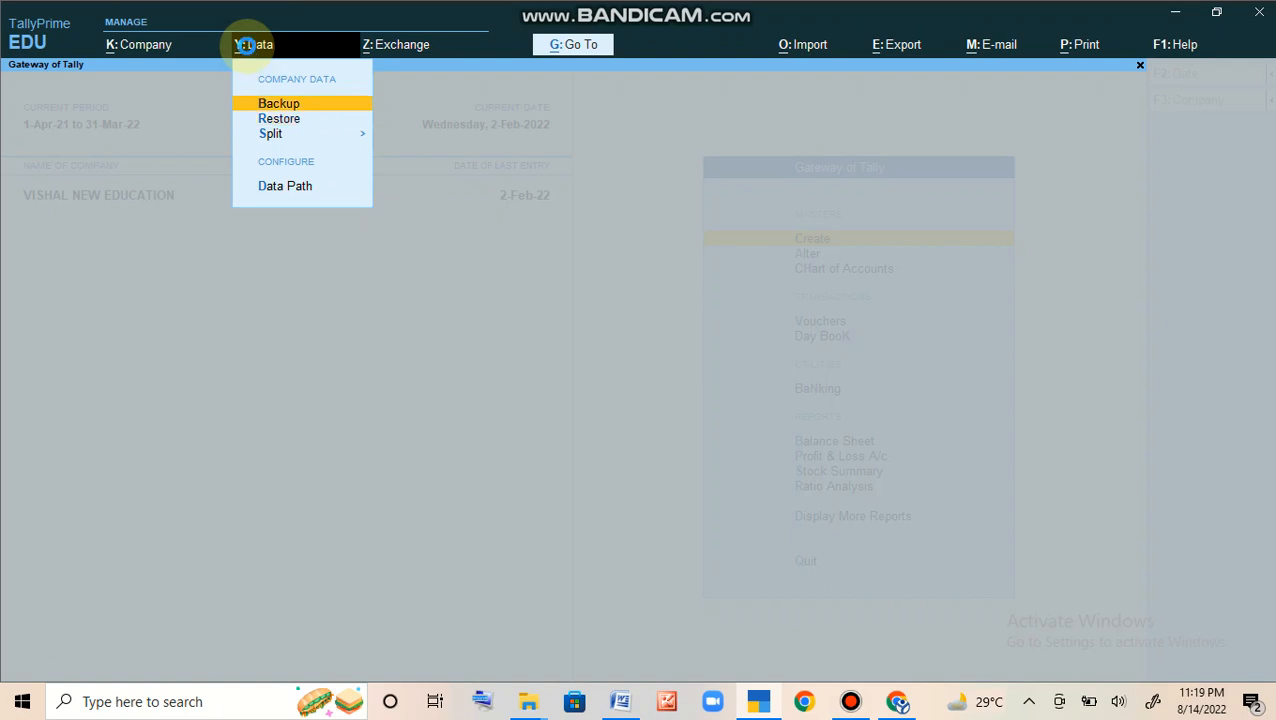
pyautogui.press('Return')
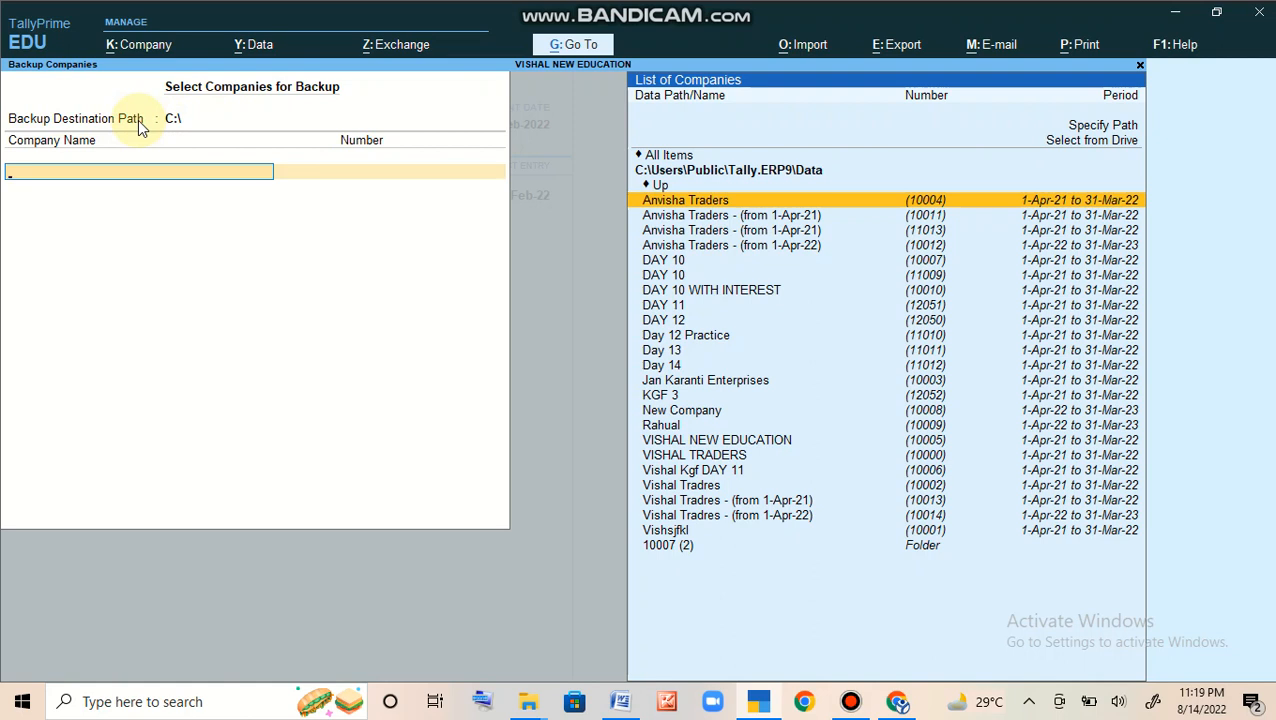
# Set the backup destination path to E:\VISHAL, agreeing to create the folder
pyautogui.press('BackSpace')
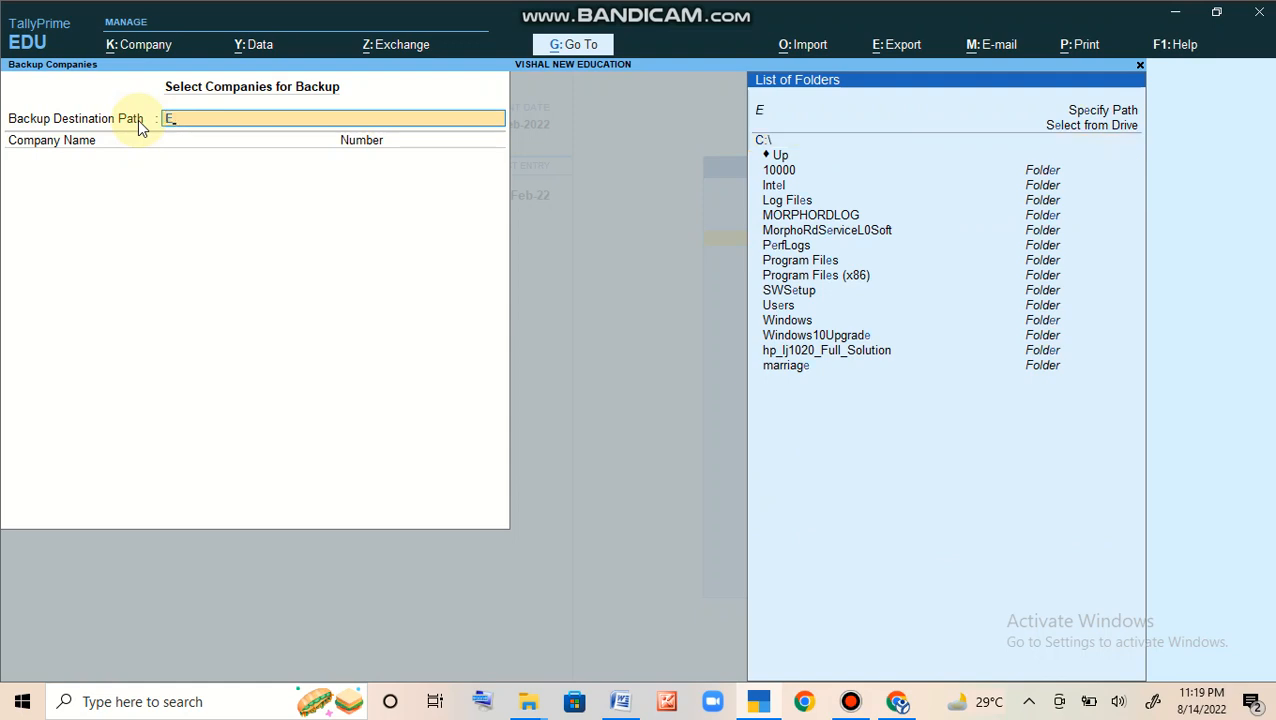
pyautogui.write(':')
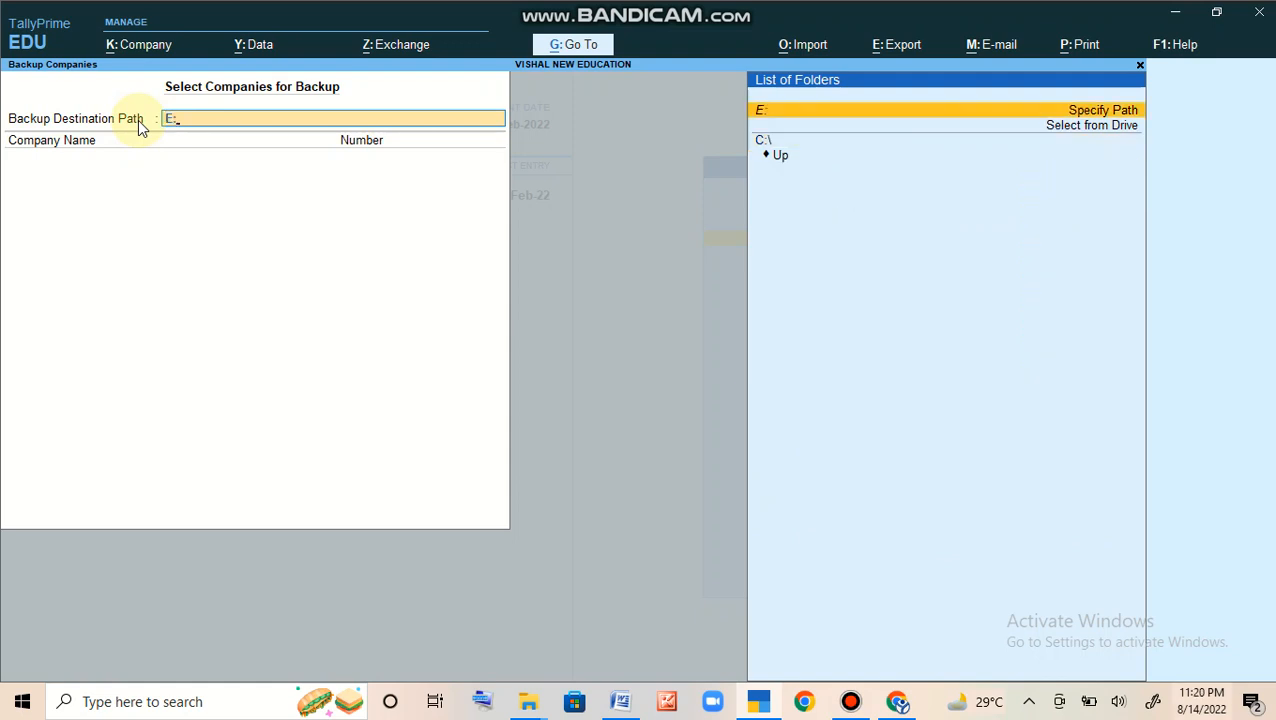
pyautogui.write('\\VISHAL')
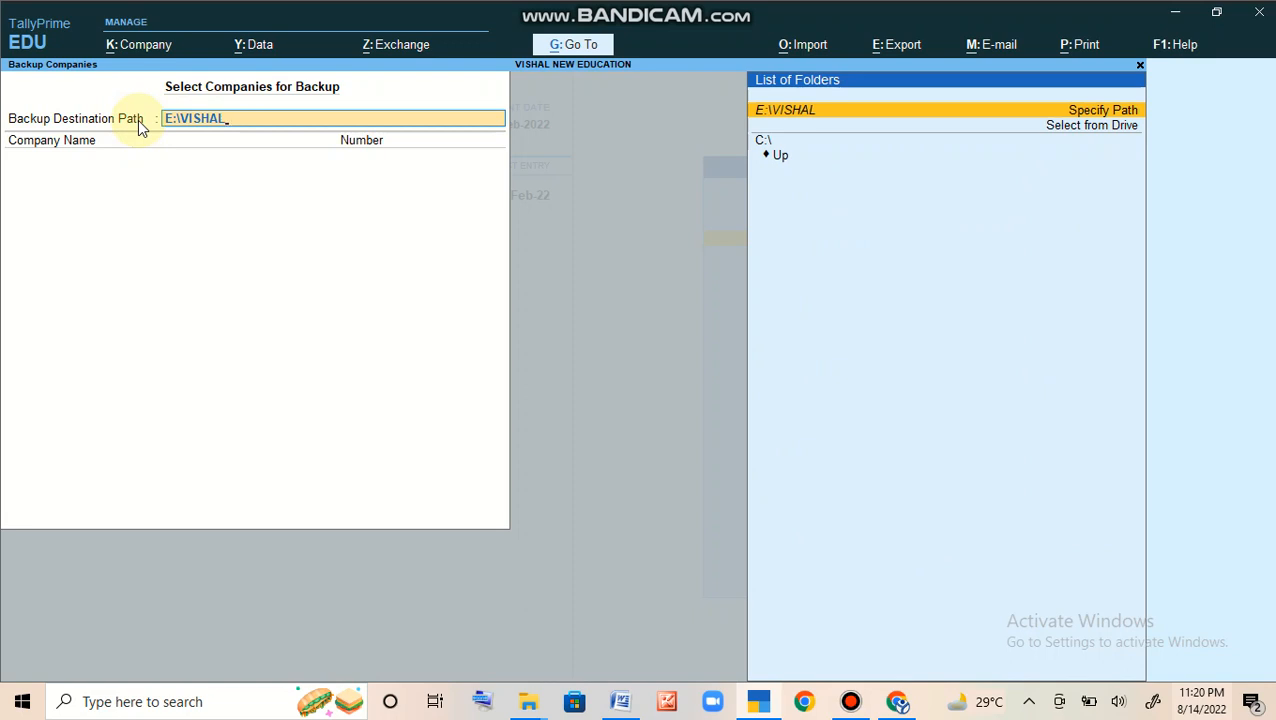
pyautogui.write('\\')
pyautogui.press('BackSpace')
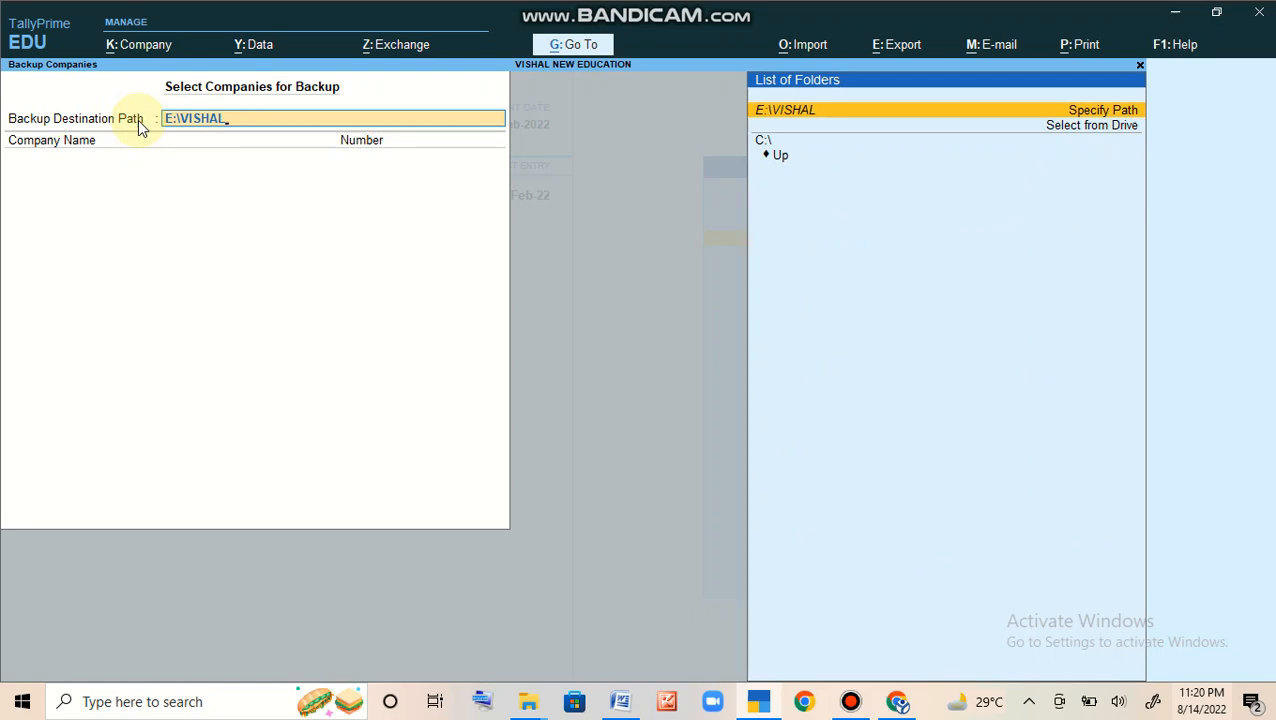
pyautogui.press('Return')
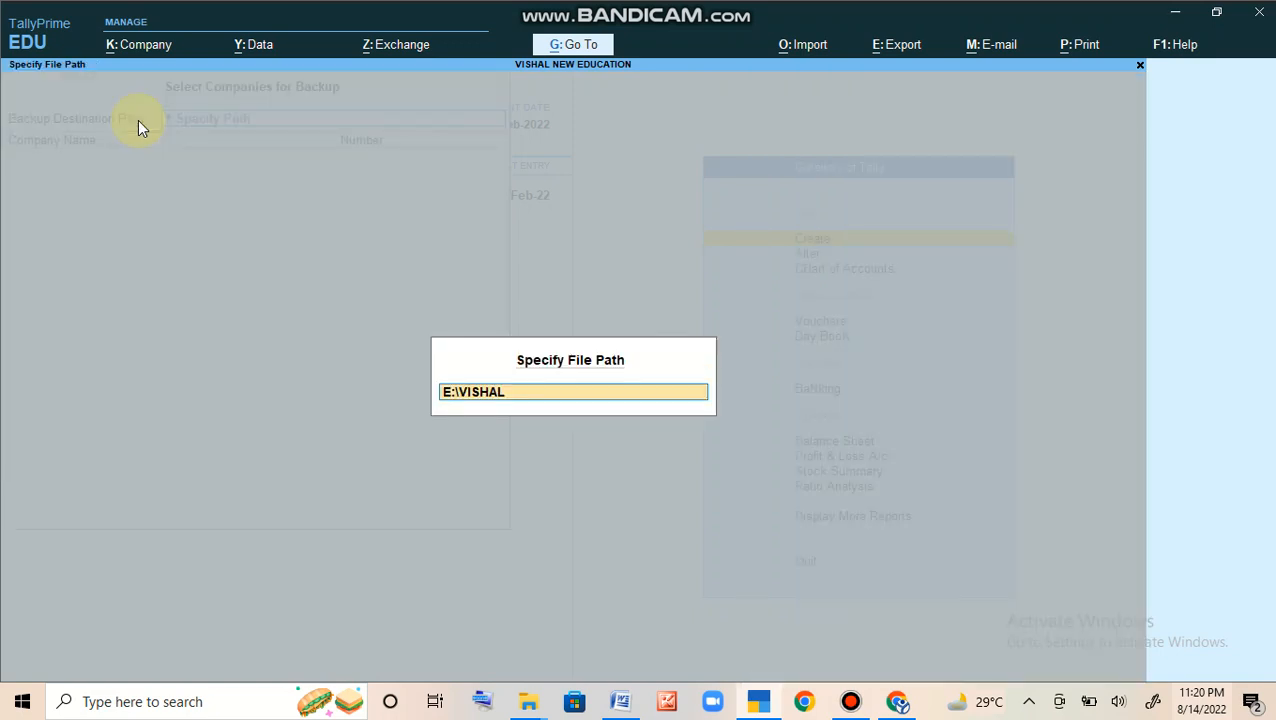
pyautogui.press('Return')
pyautogui.press('y')
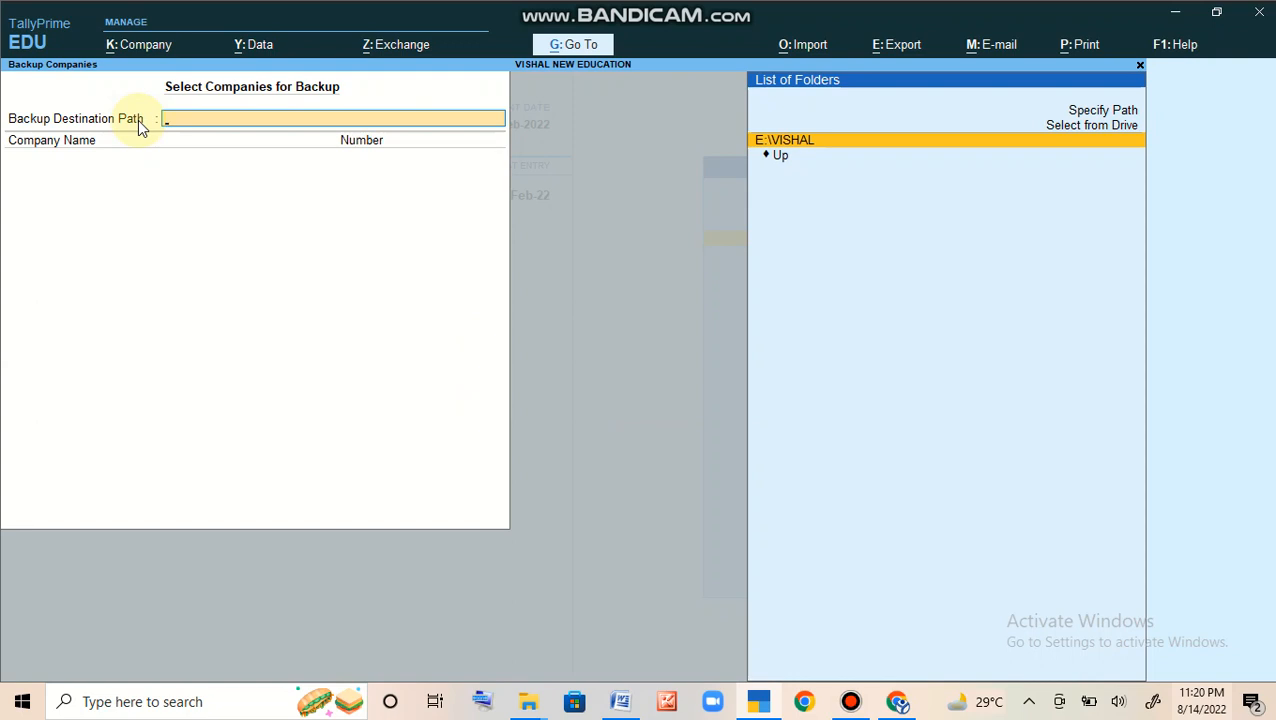
pyautogui.press('Return')
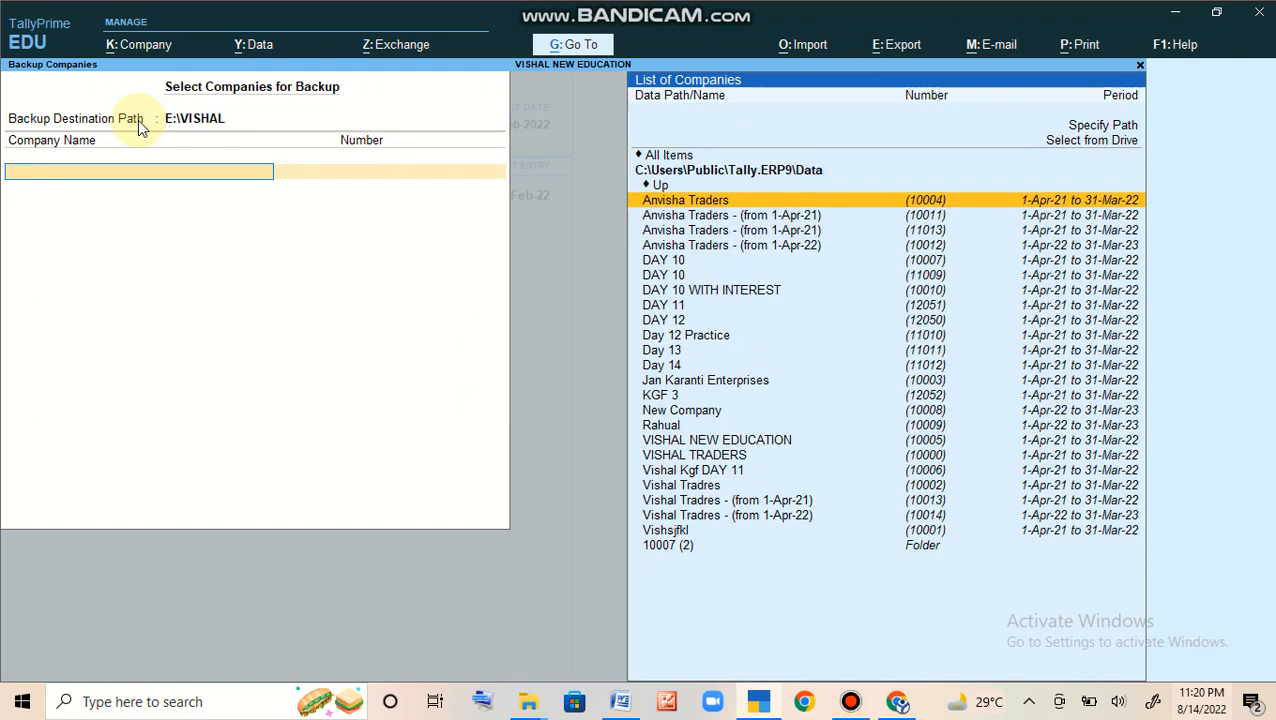
# Add the company VISHAL NEW EDUCATION to the companies for backup
pyautogui.press('Down')
pyautogui.press('Down')
pyautogui.press('Down')
pyautogui.press('Down')
pyautogui.press('Down')
pyautogui.press('Down')
pyautogui.press('Down')
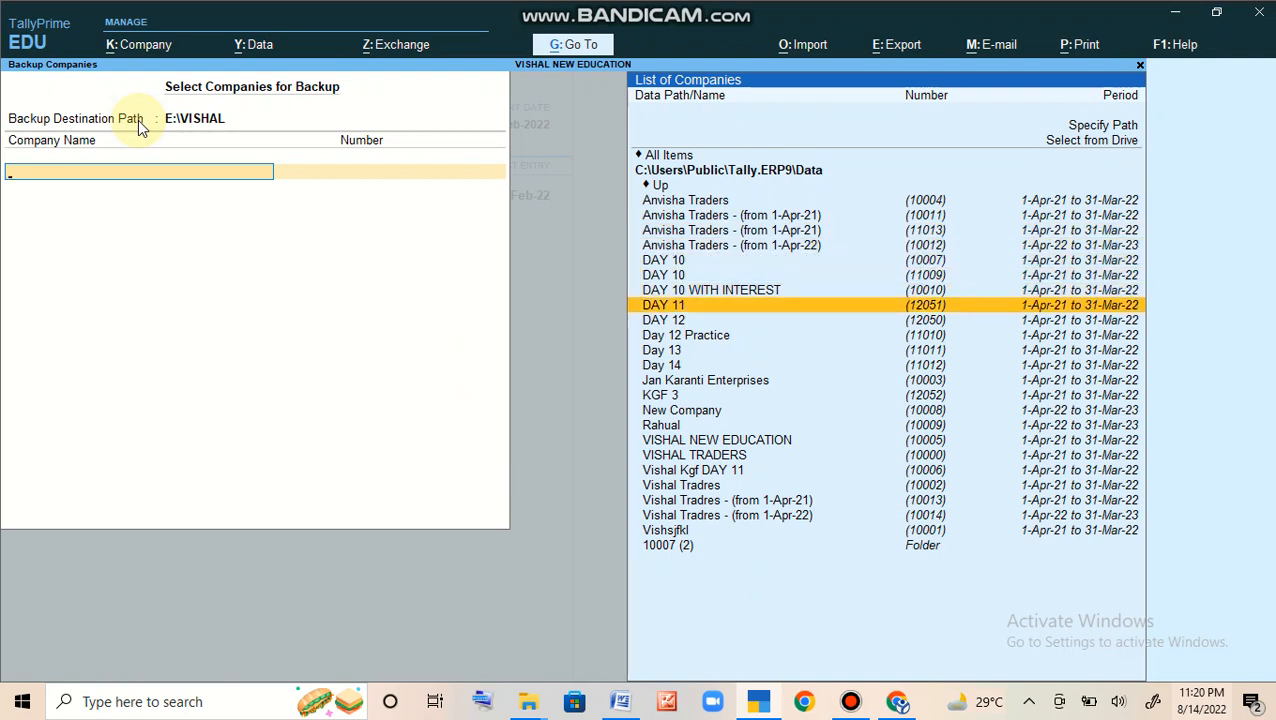
pyautogui.press('Down')
pyautogui.press('Down')
pyautogui.press('Down')
pyautogui.press('Down')
pyautogui.press('Down')
pyautogui.press('Down')
pyautogui.press('Down')
pyautogui.press('Down')
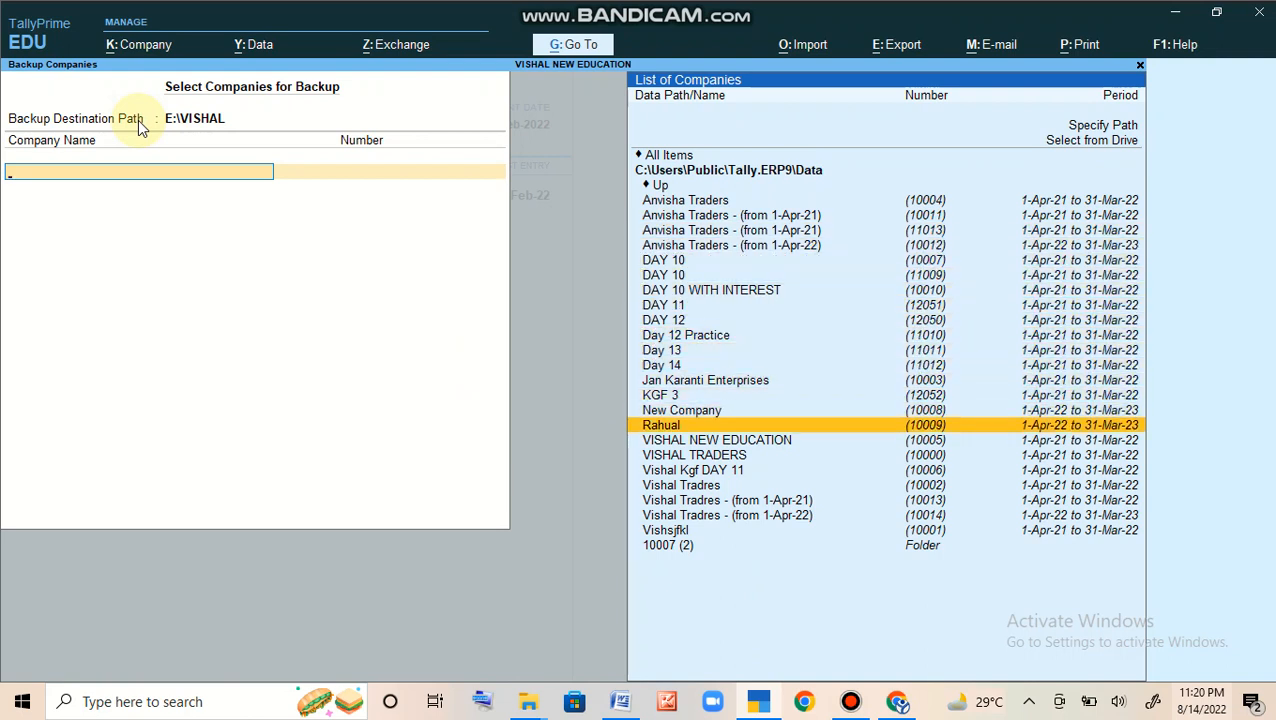
pyautogui.press('Down')
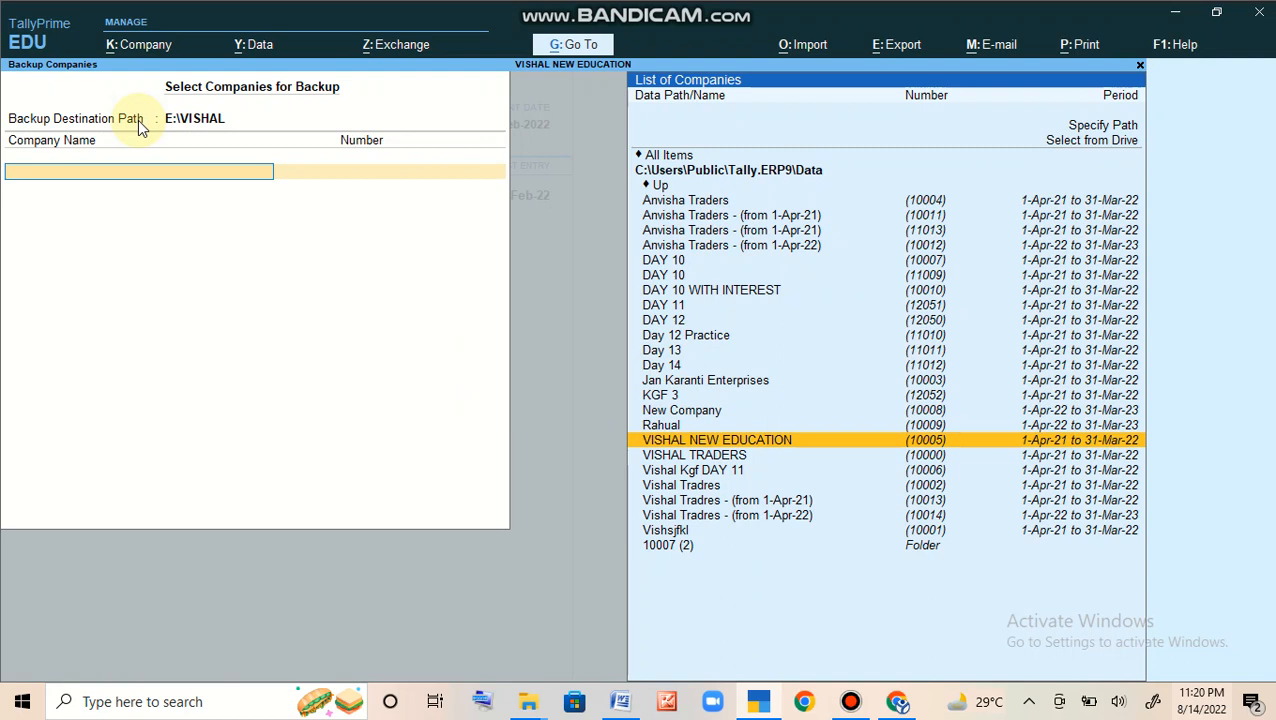
pyautogui.press('Return')
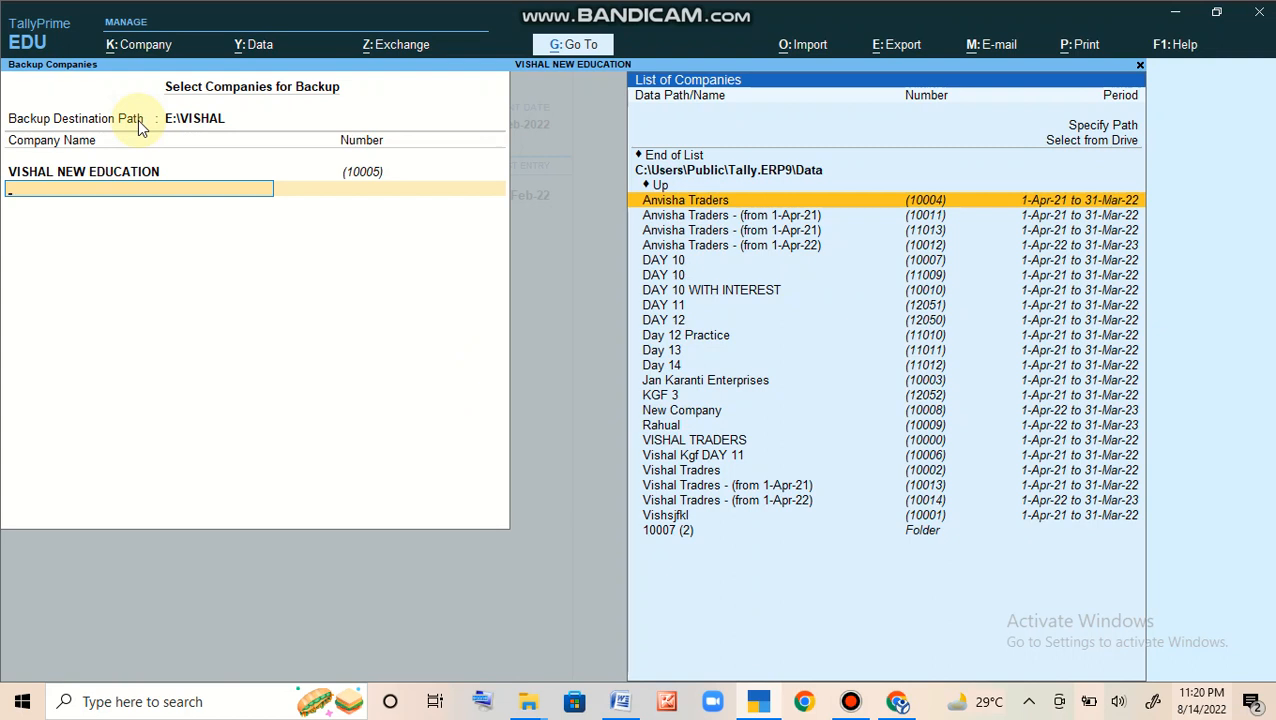
# Finish the company selection with End of List and accept the backup
pyautogui.press('Up')
pyautogui.press('Down')
pyautogui.press('Down')
pyautogui.press('Down')
pyautogui.press('Down')
pyautogui.press('Down')
pyautogui.press('Down')
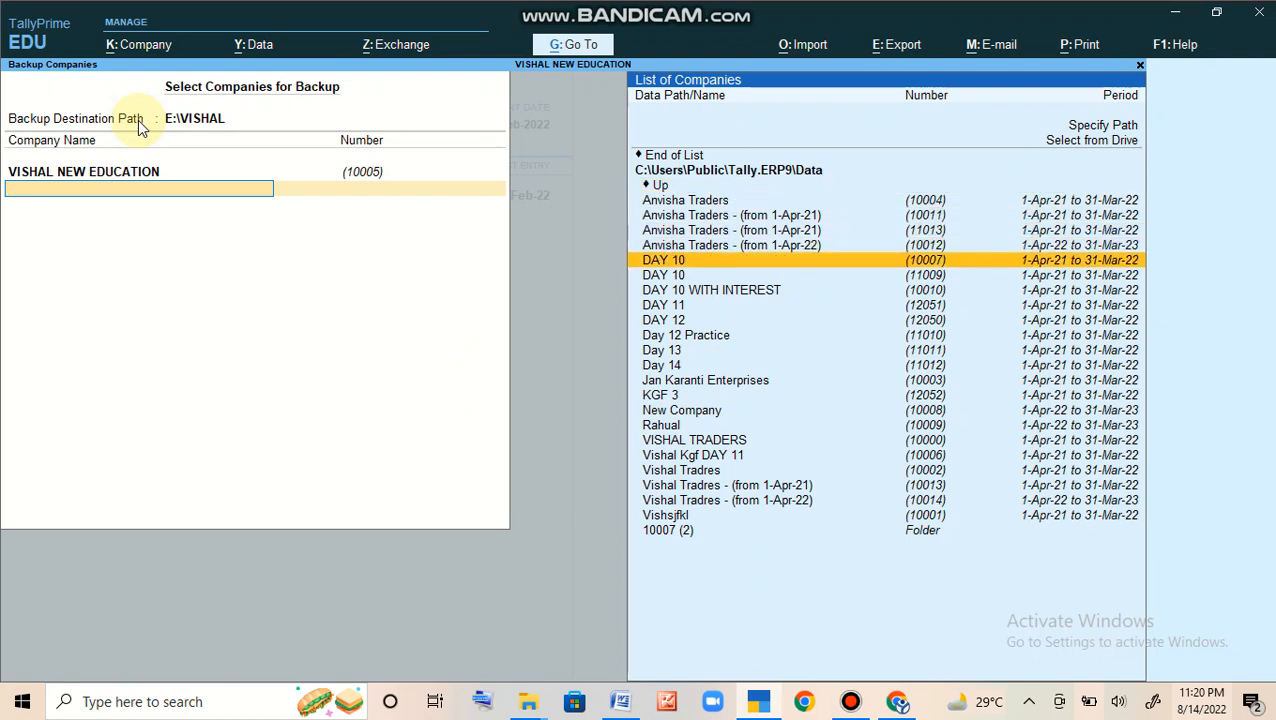
pyautogui.press('Up')
pyautogui.press('Up')
pyautogui.press('Up')
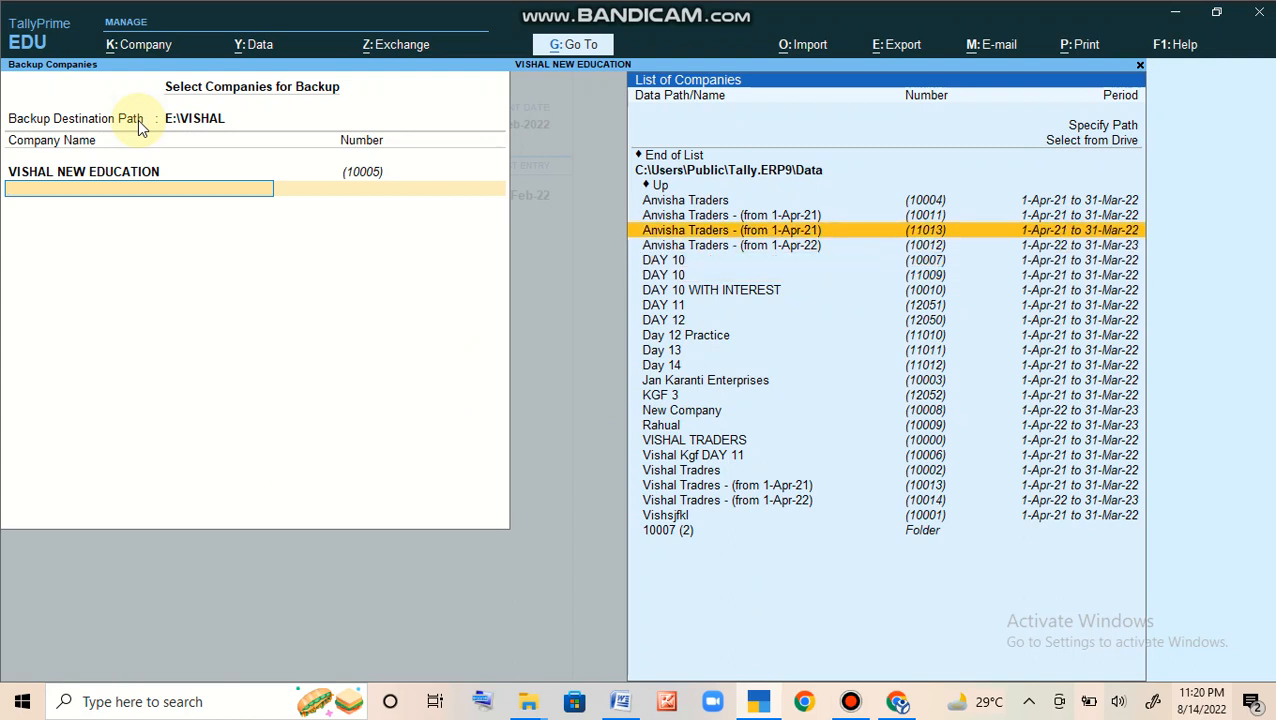
pyautogui.press('Up')
pyautogui.press('Up')
pyautogui.press('Up')
pyautogui.press('Up')
pyautogui.press('Up')
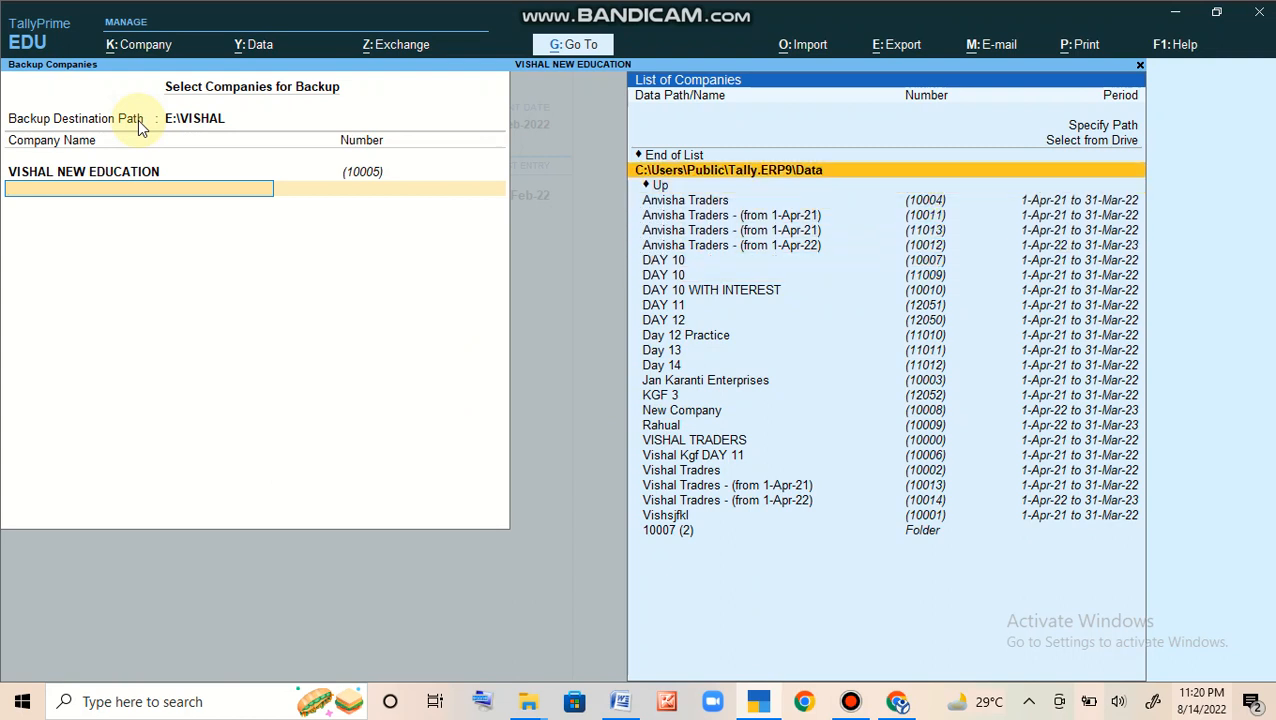
pyautogui.press('Return')
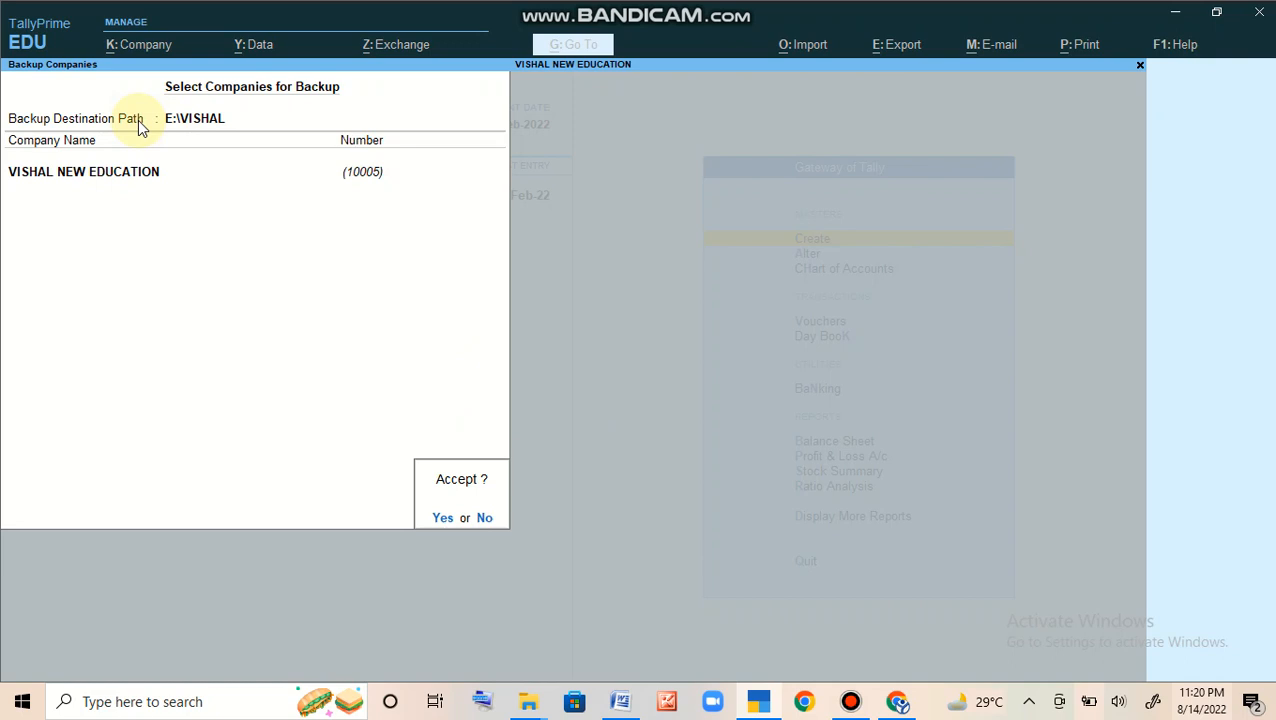
pyautogui.press('Return')
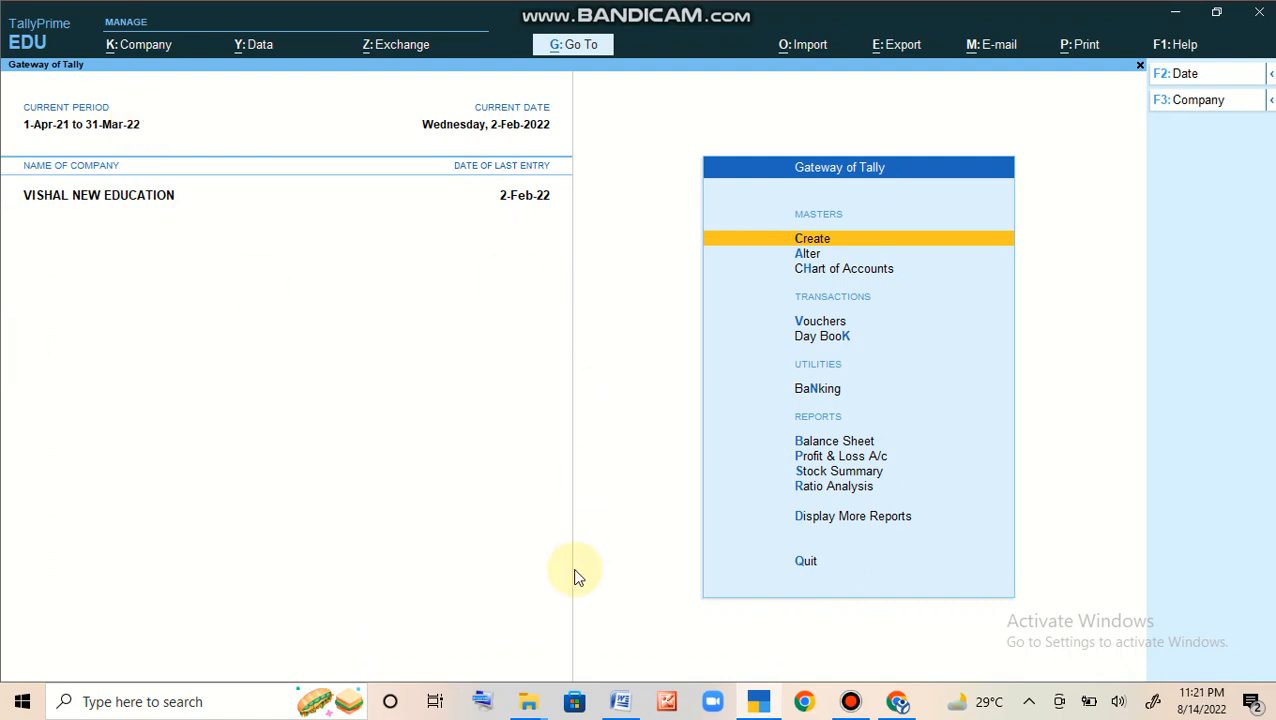
# Switch to File Explorer and check the VISHAL folder on Local Disk (E:) for the backup file
pyautogui.moveTo(535, 704)
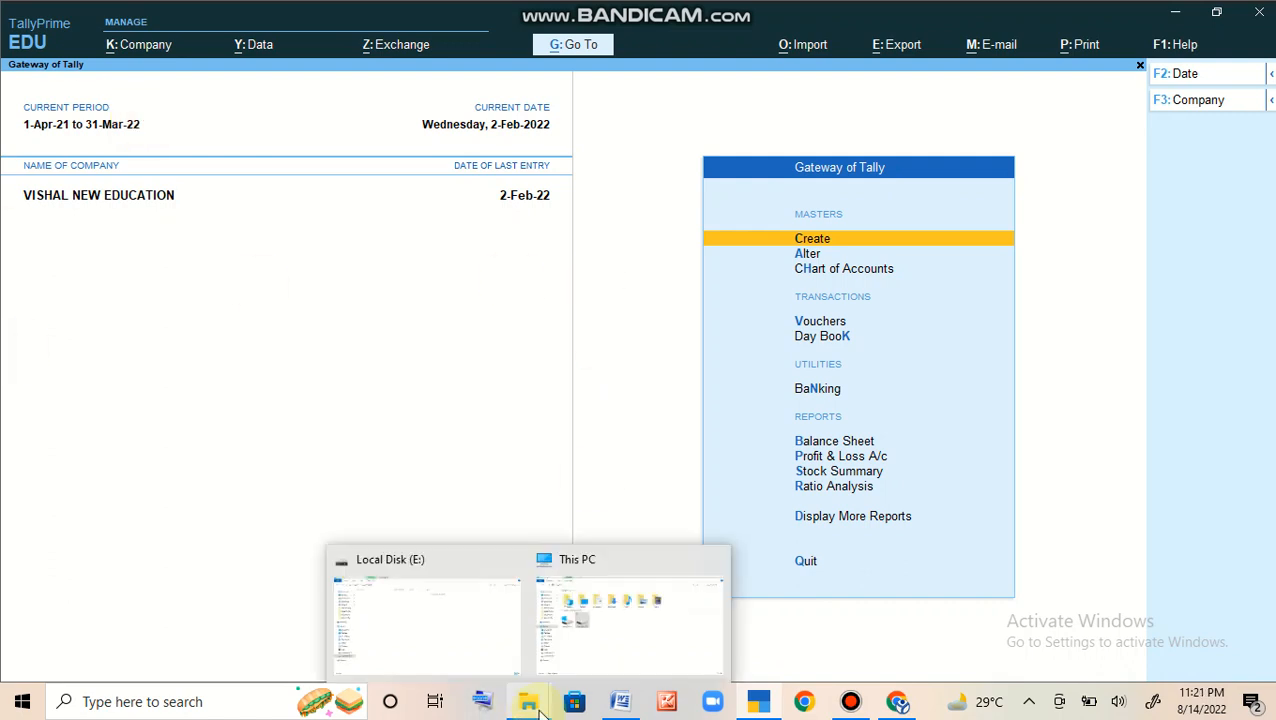
pyautogui.click(580, 640)
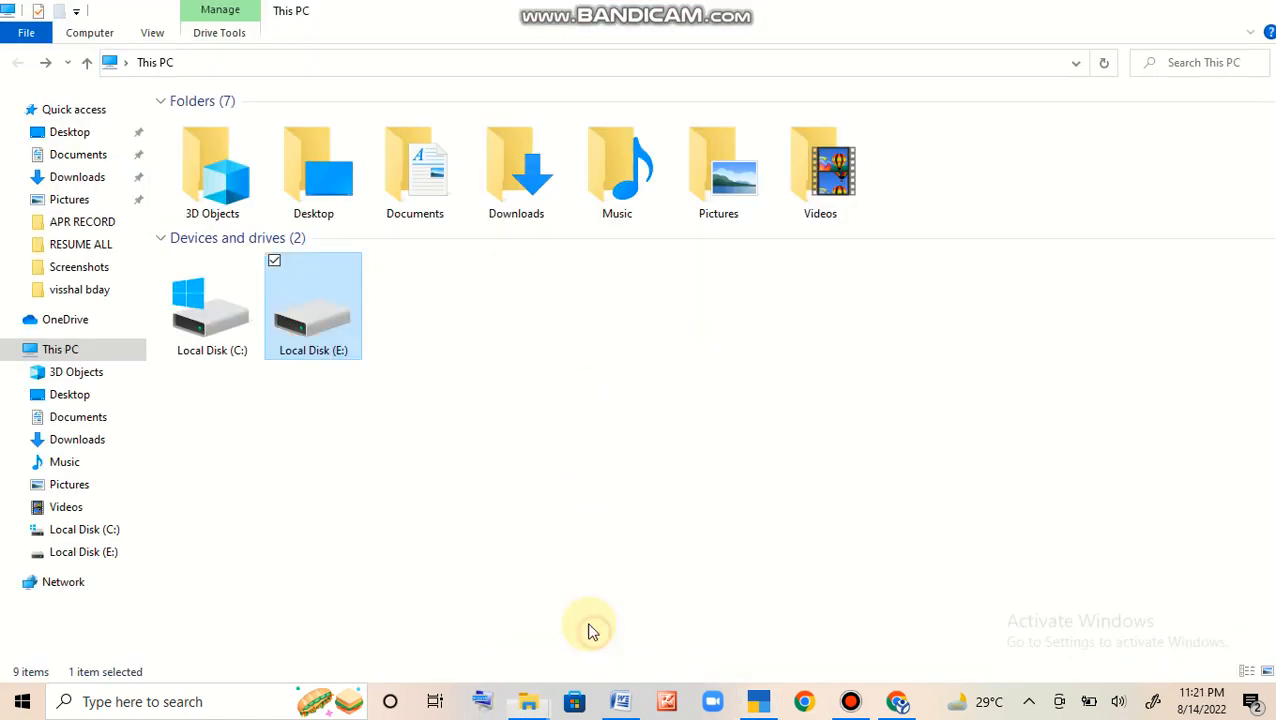
pyautogui.doubleClick(347, 306)
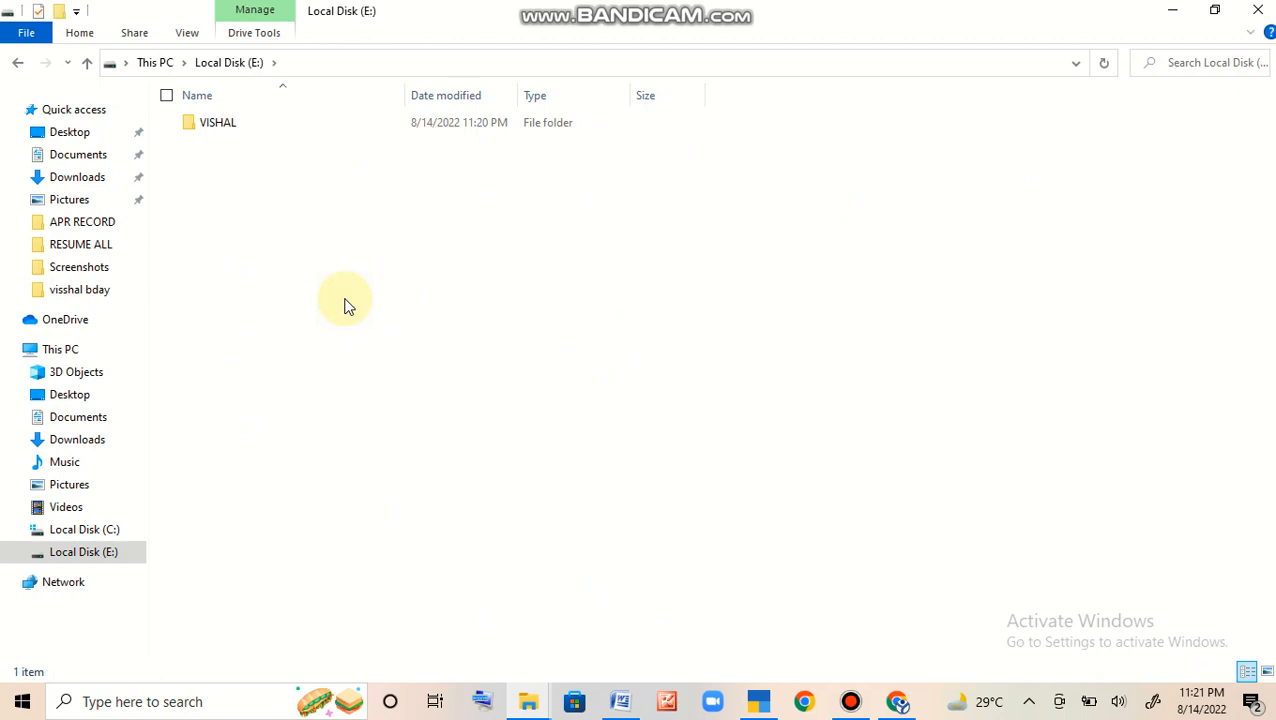
pyautogui.doubleClick(224, 128)
pyautogui.doubleClick(222, 126)
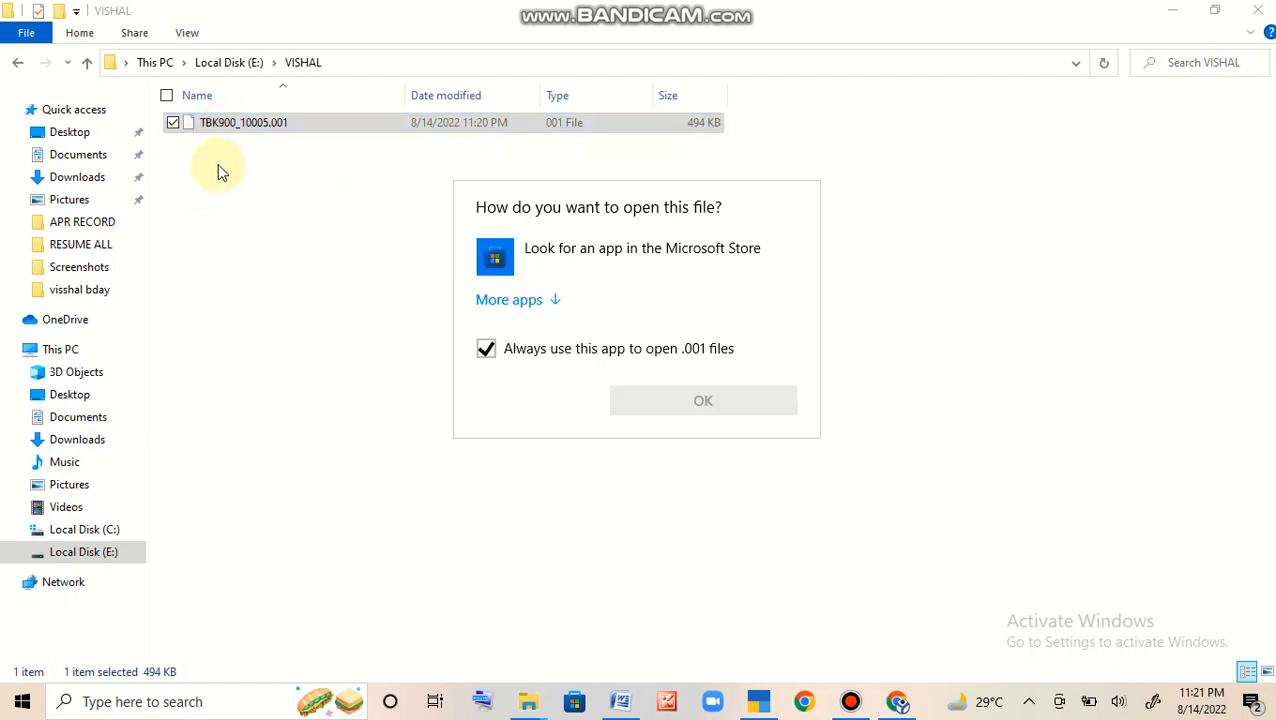
pyautogui.click(934, 393)
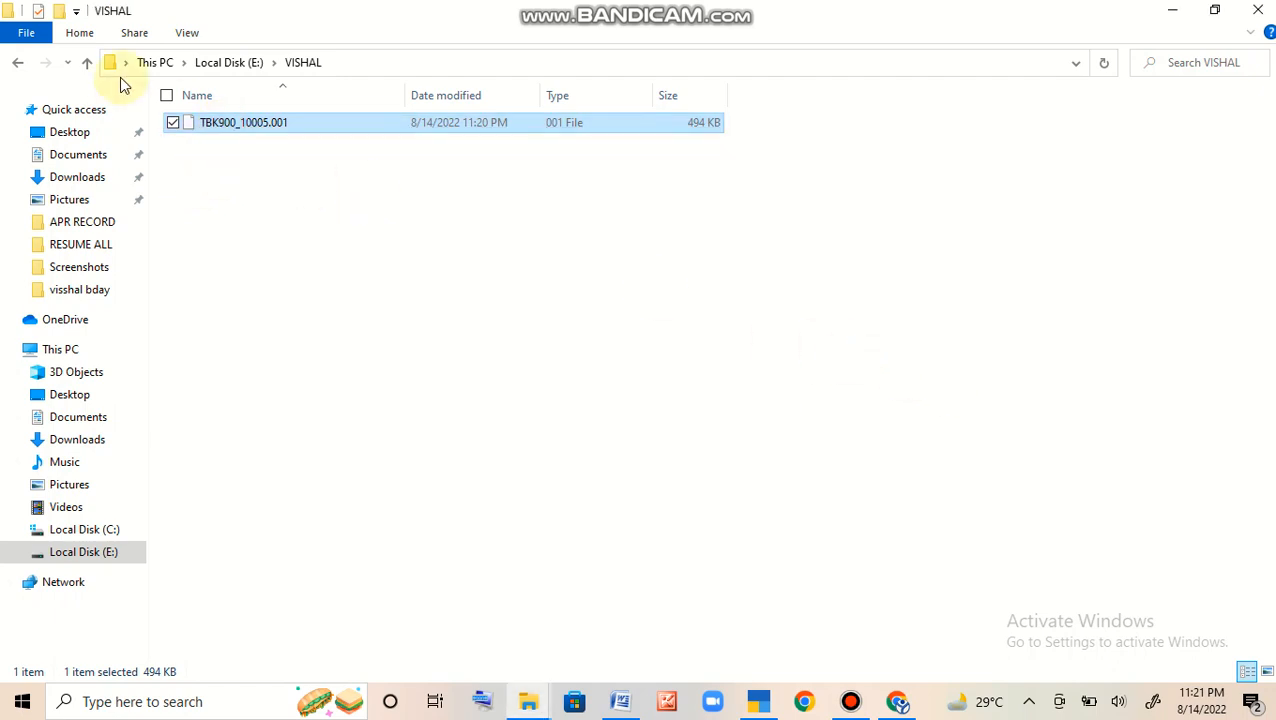
pyautogui.click(17, 62)
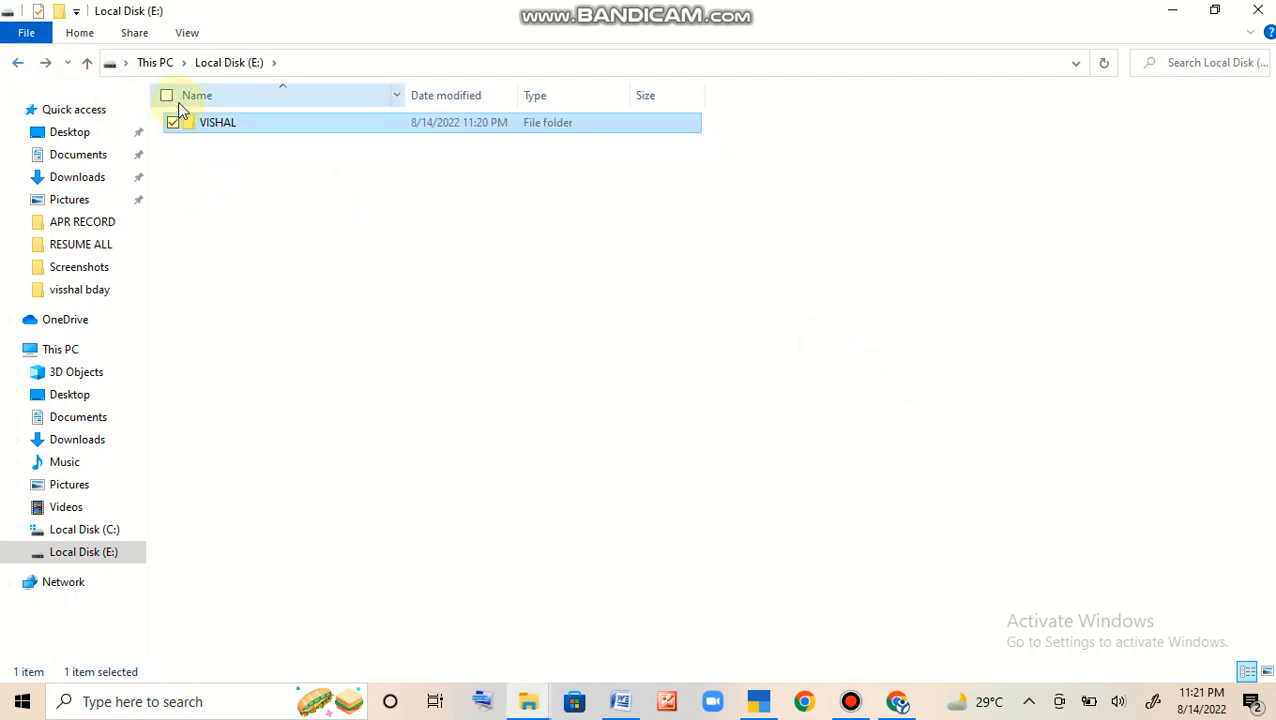
pyautogui.doubleClick(226, 137)
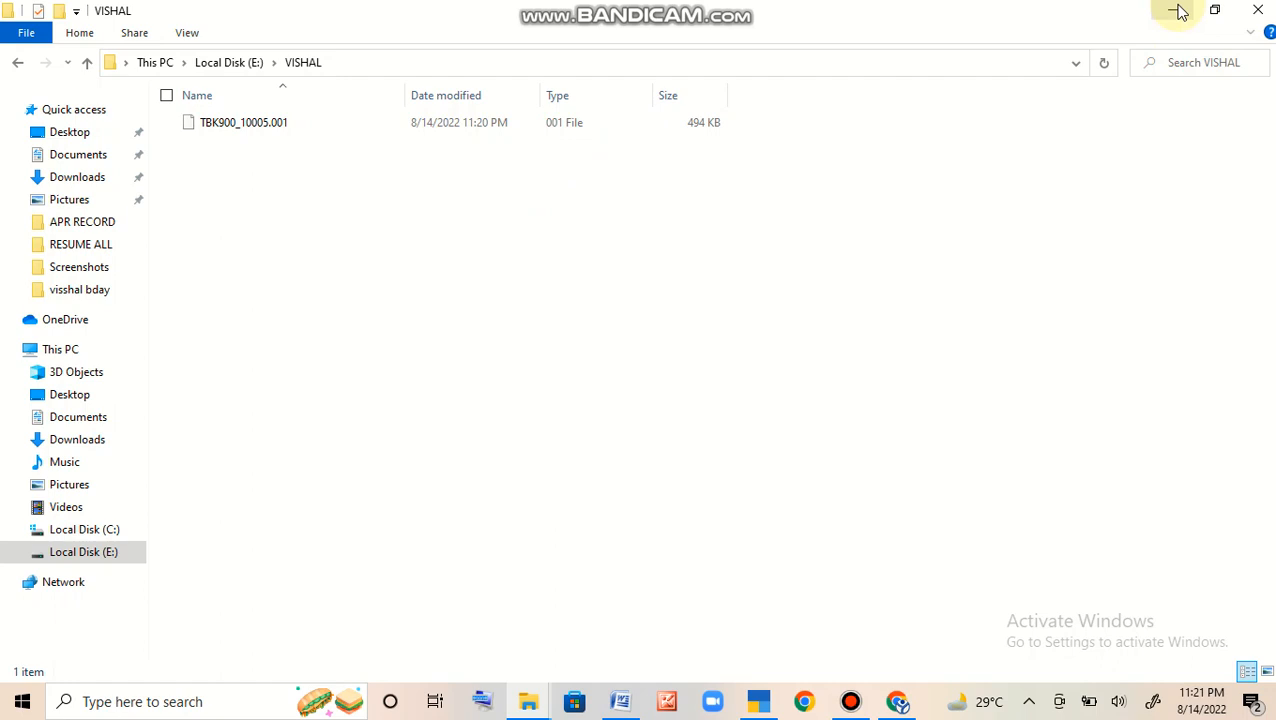
pyautogui.click(15, 63)
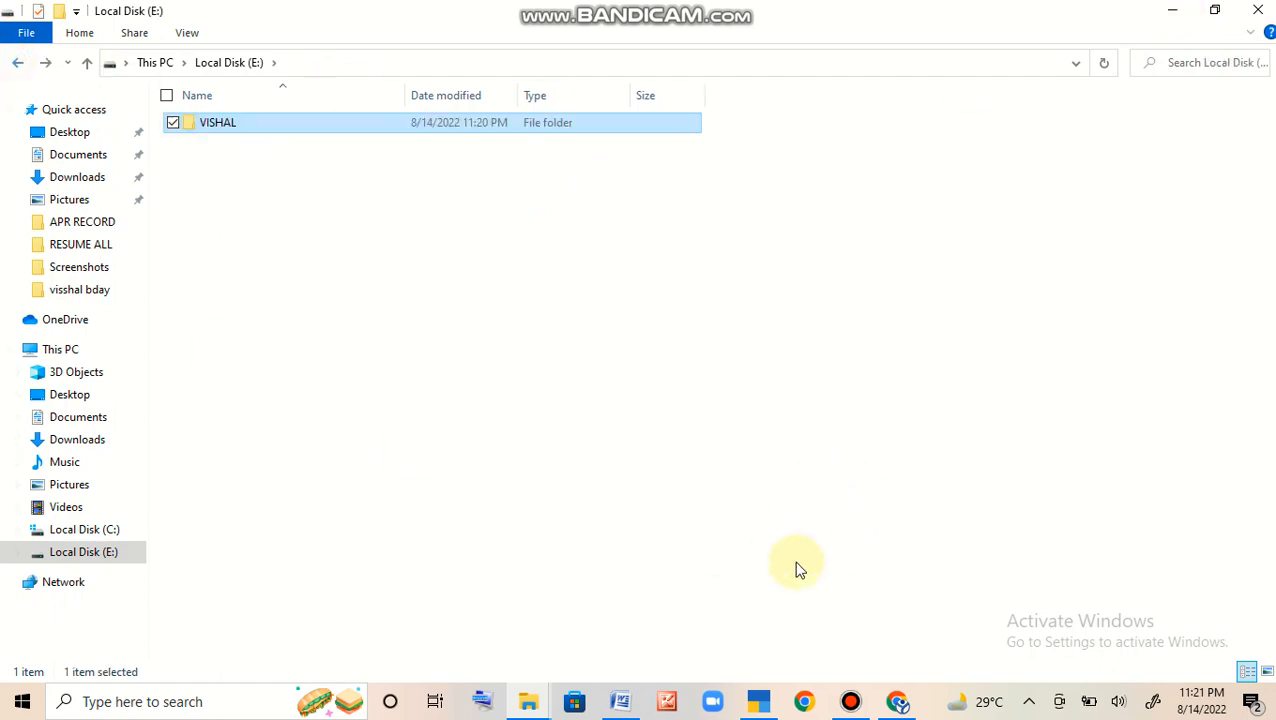
# Switch back to TallyPrime and delete the company VISHAL NEW EDUCATION from its Company Alteration screen, agreeing to the deletion
pyautogui.moveTo(760, 701)
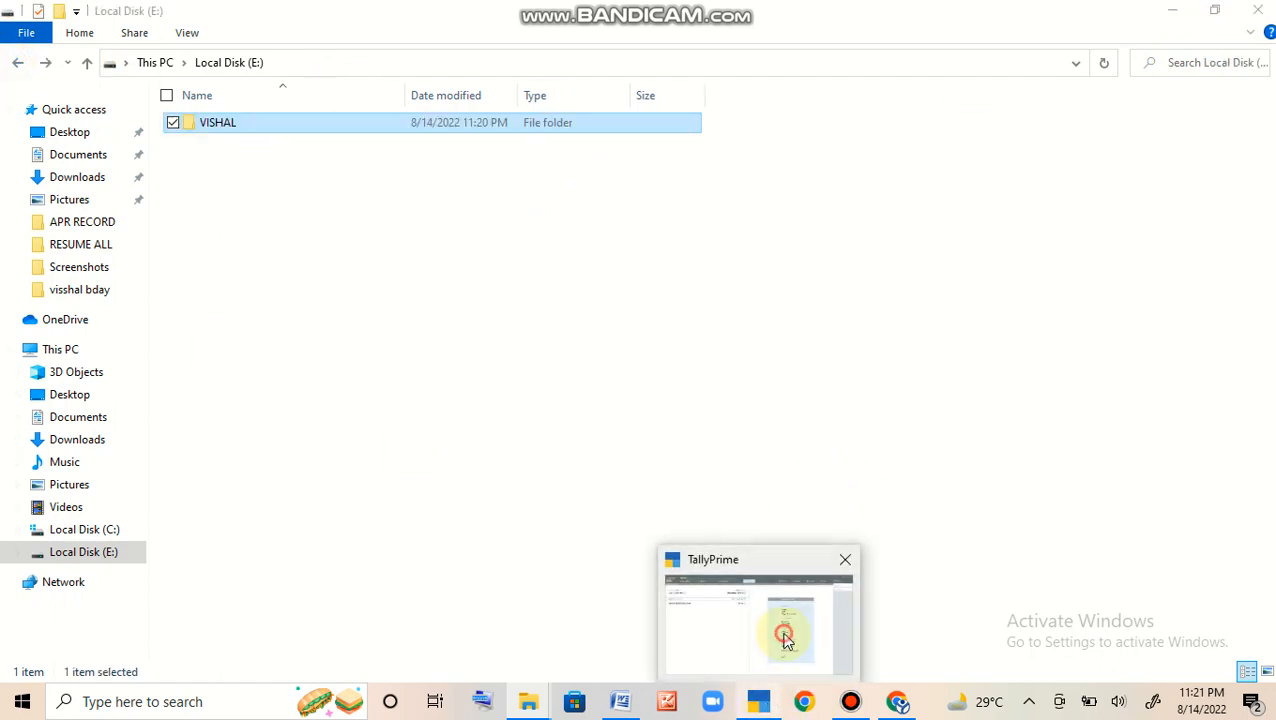
pyautogui.click(787, 641)
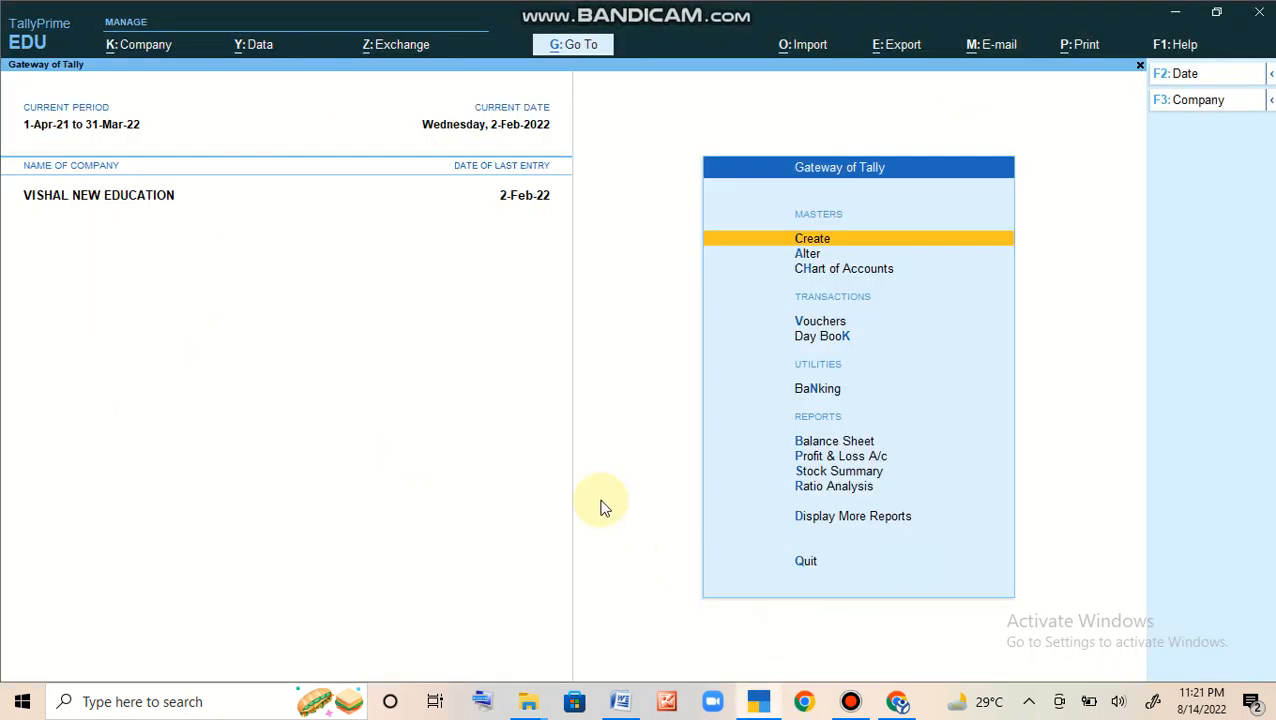
pyautogui.click(150, 47)
pyautogui.press('Down')
pyautogui.press('Down')
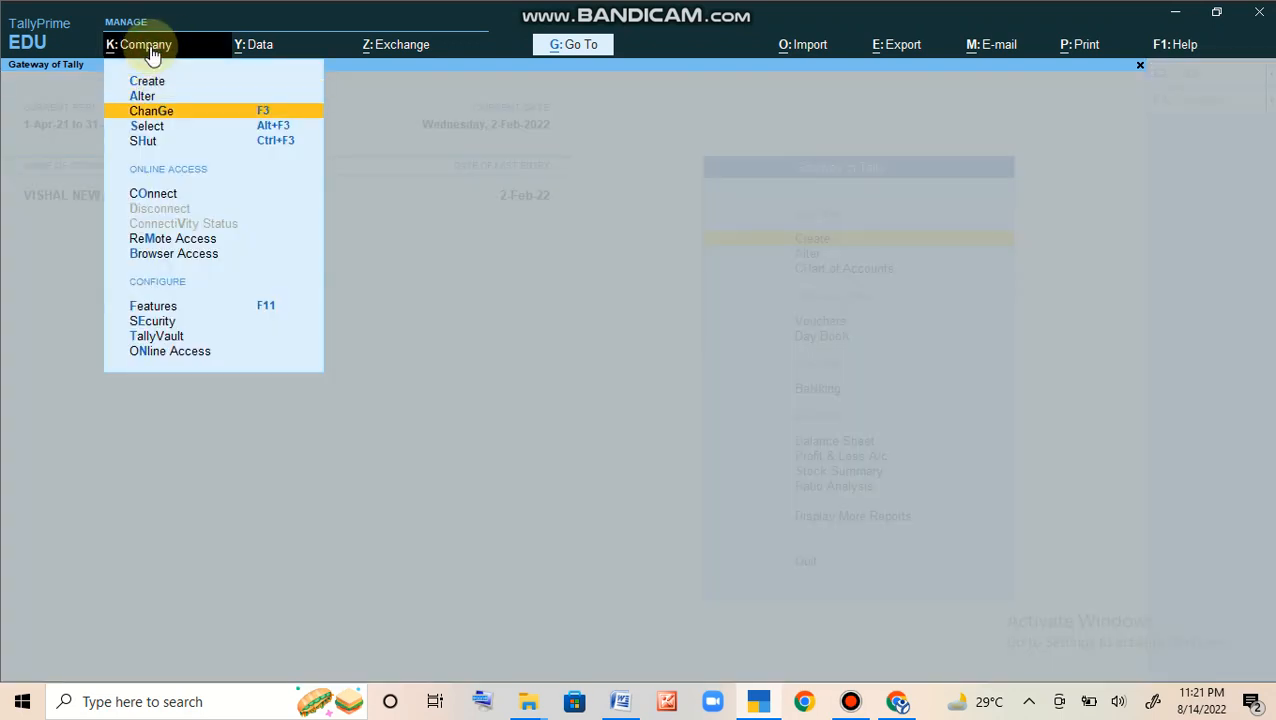
pyautogui.press('Up')
pyautogui.press('Return')
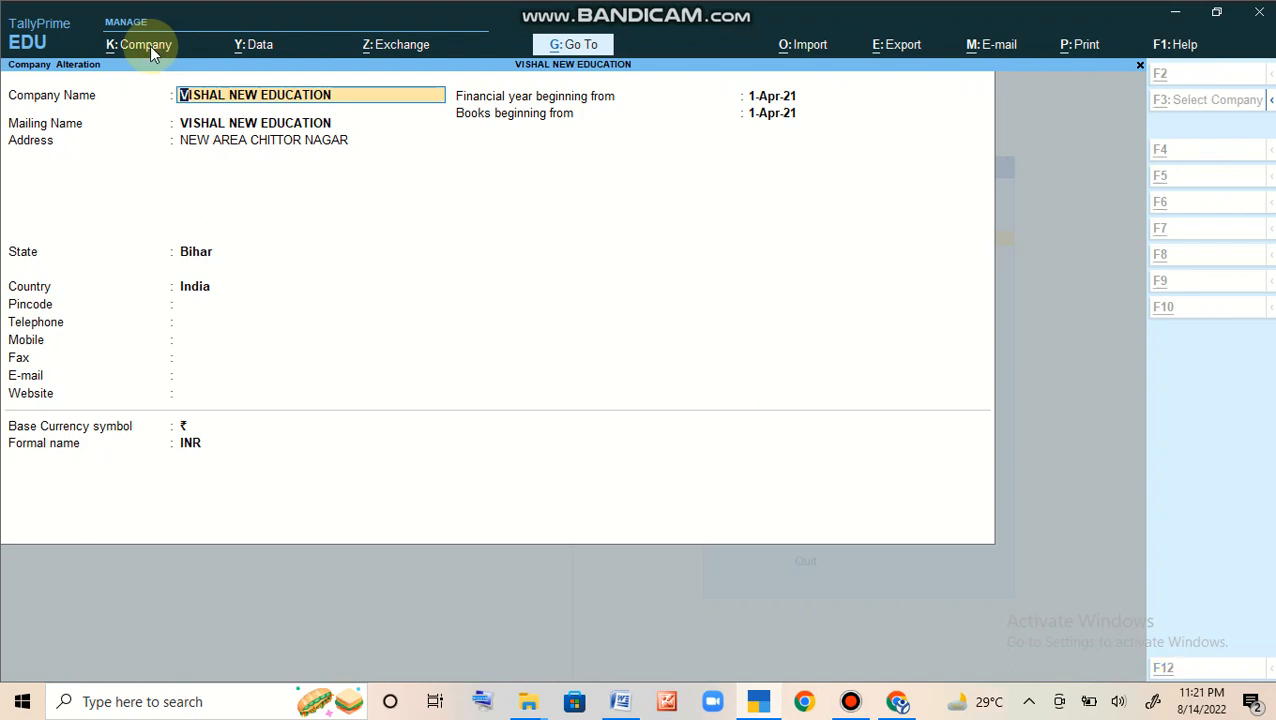
pyautogui.hotkey('alt', 'd')
pyautogui.press('y')
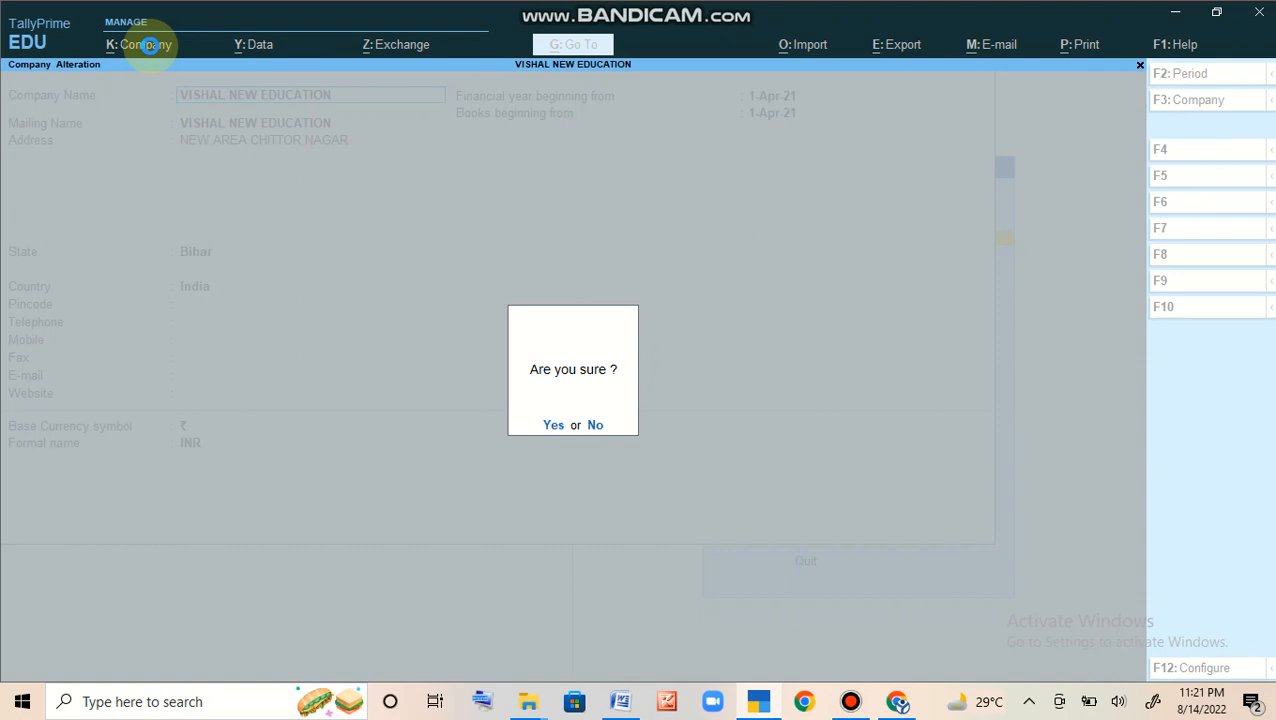
pyautogui.press('y')
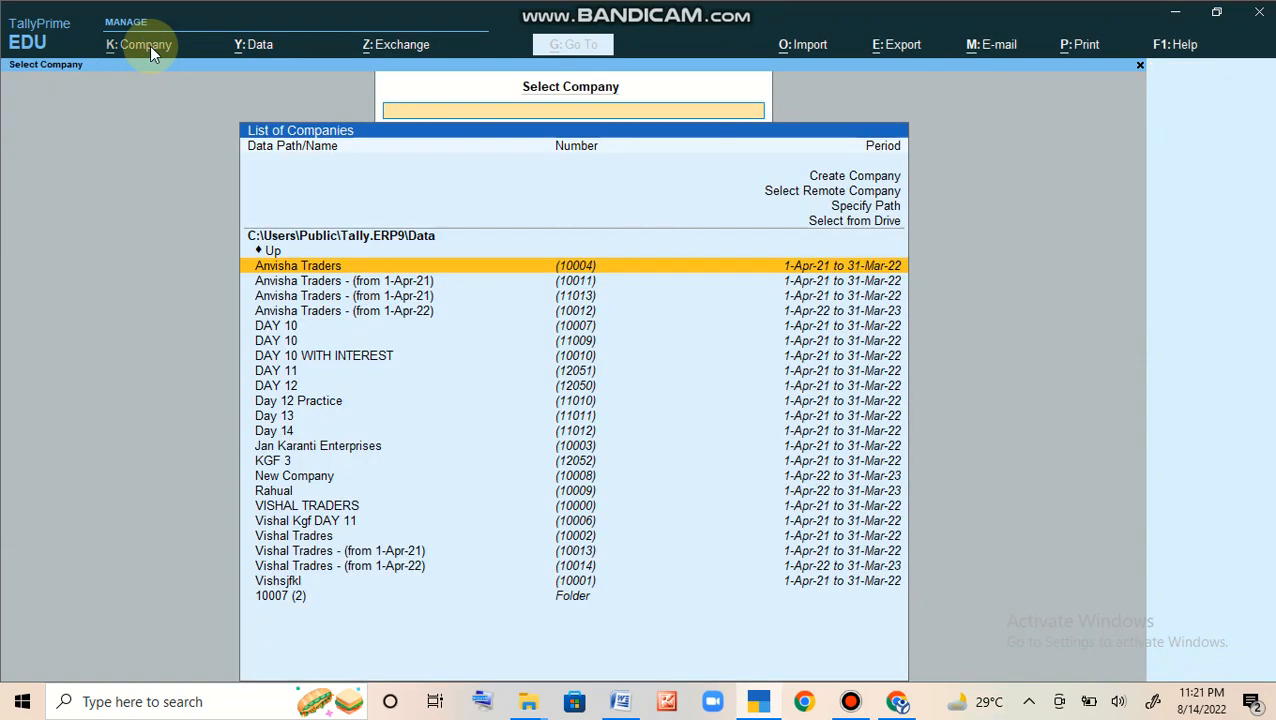
# Look through the list of companies for VISHAL NEW EDUCATION
pyautogui.press('Down')
pyautogui.press('Down')
pyautogui.press('Down')
pyautogui.press('Down')
pyautogui.press('Down')
pyautogui.press('Down')
pyautogui.press('Down')
pyautogui.press('Down')
pyautogui.press('Down')
pyautogui.press('Down')
pyautogui.press('Down')
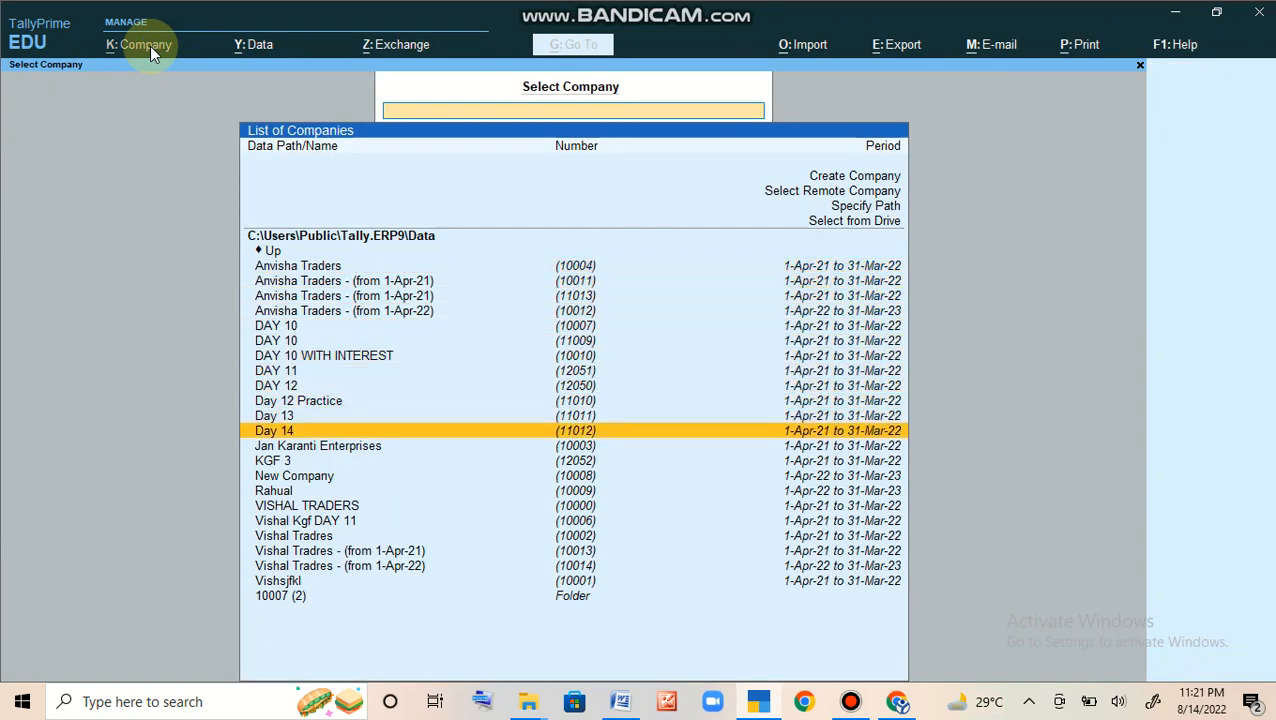
pyautogui.press('Up')
pyautogui.press('Up')
pyautogui.press('Up')
pyautogui.press('Up')
pyautogui.press('Up')
pyautogui.press('Up')
pyautogui.press('Up')
pyautogui.press('Up')
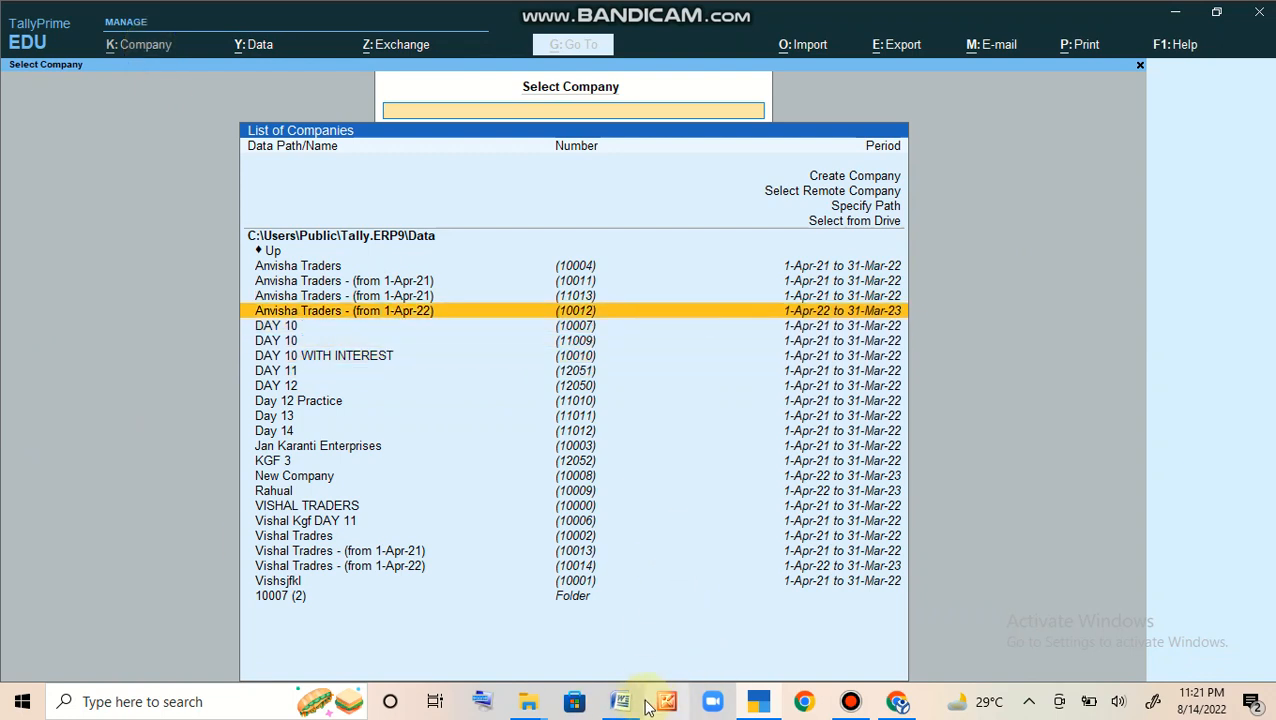
# Switch to the Word notes and change the source path under Restoring Backup Data to E:\VISHAL
pyautogui.moveTo(633, 700)
pyautogui.click(588, 625)
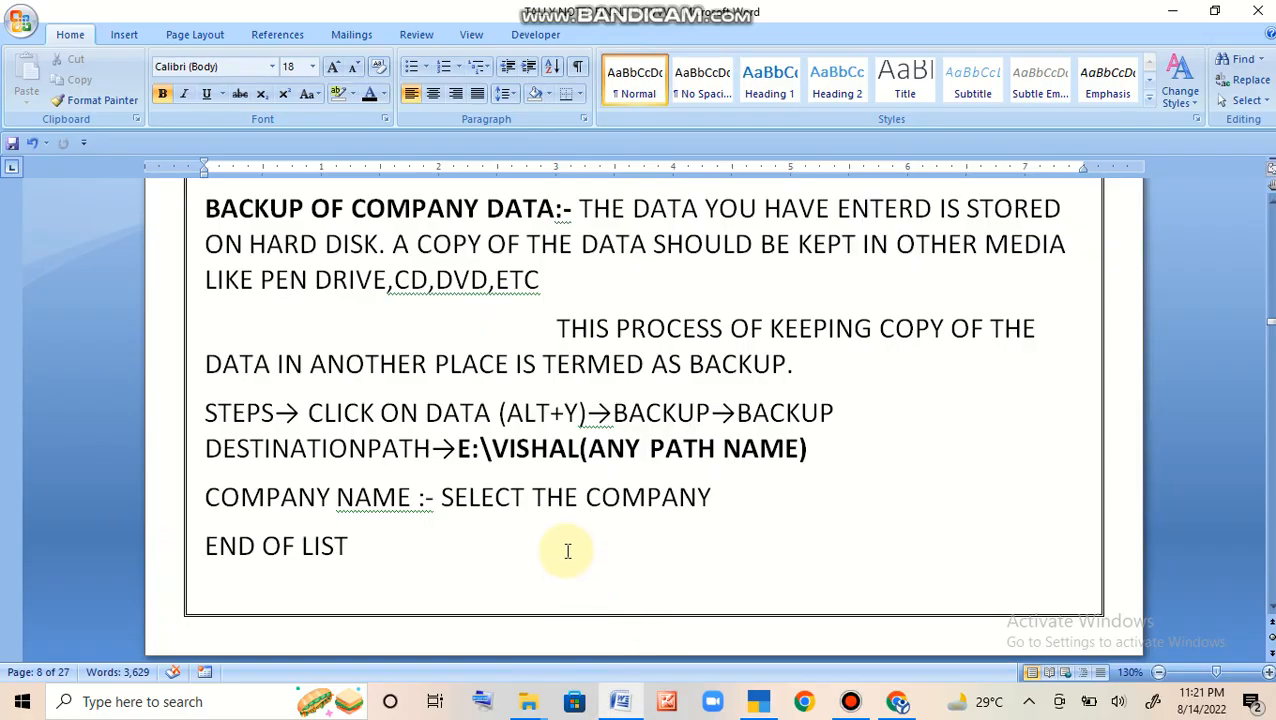
pyautogui.scroll(-2, 568, 529)
pyautogui.scroll(-4, 568, 529)
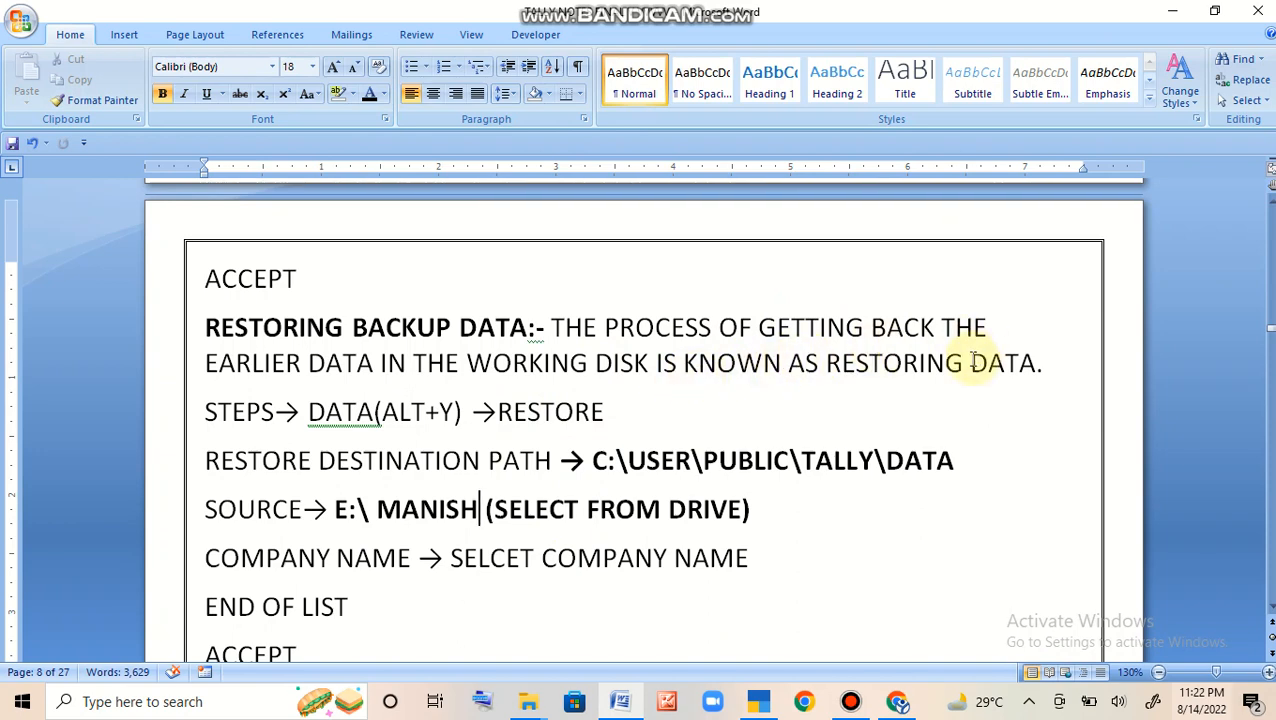
pyautogui.scroll(-2, 505, 345)
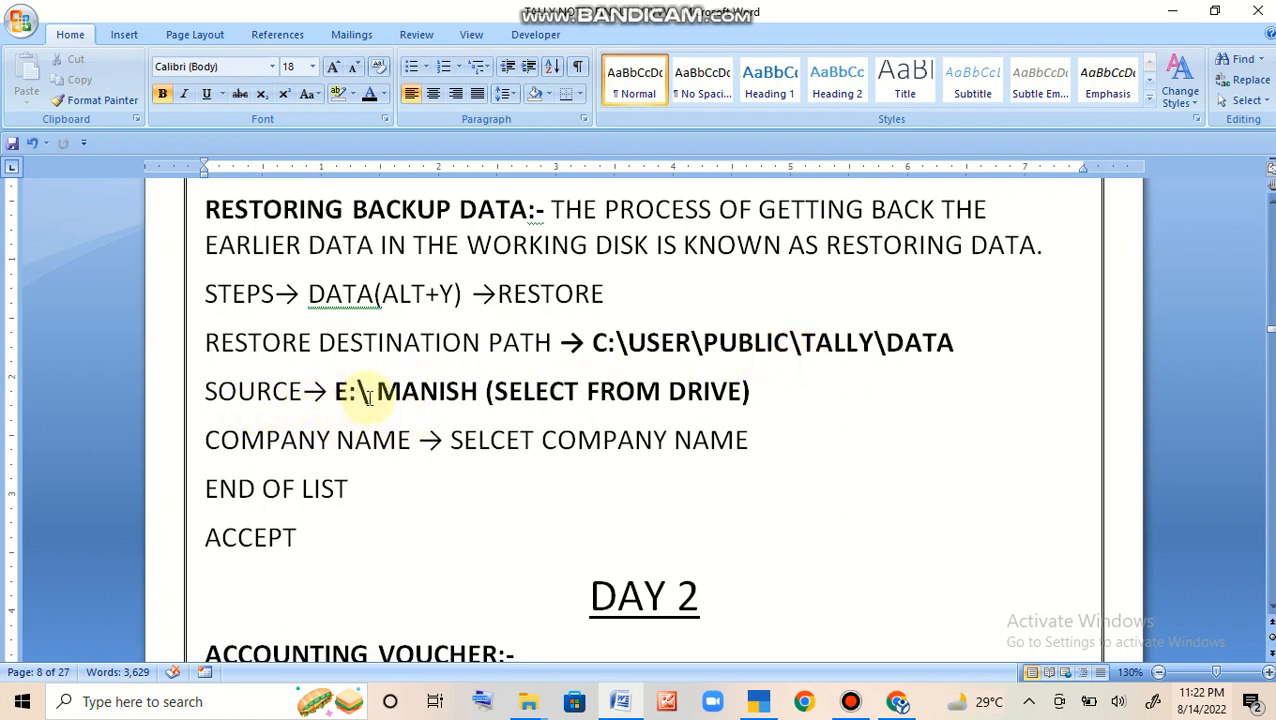
pyautogui.press('BackSpace')
pyautogui.press('BackSpace')
pyautogui.press('BackSpace')
pyautogui.press('BackSpace')
pyautogui.press('BackSpace')
pyautogui.press('BackSpace')
pyautogui.press('BackSpace')
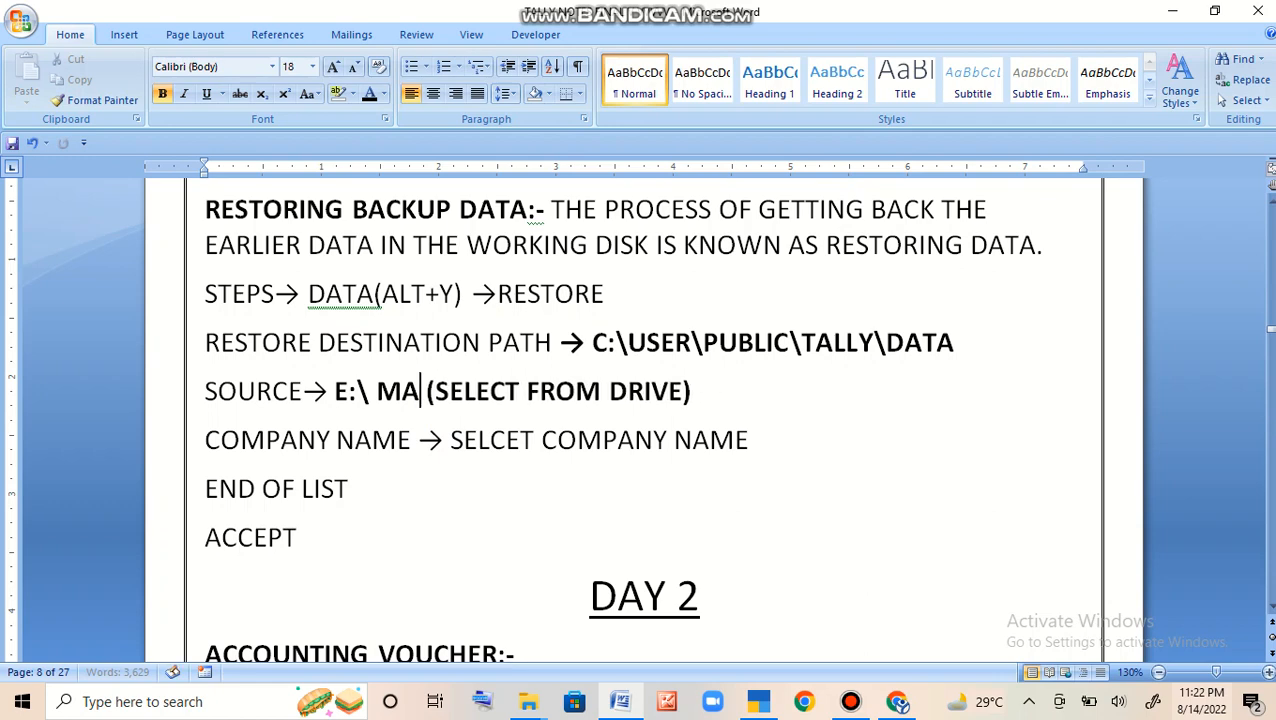
pyautogui.write('VIS')
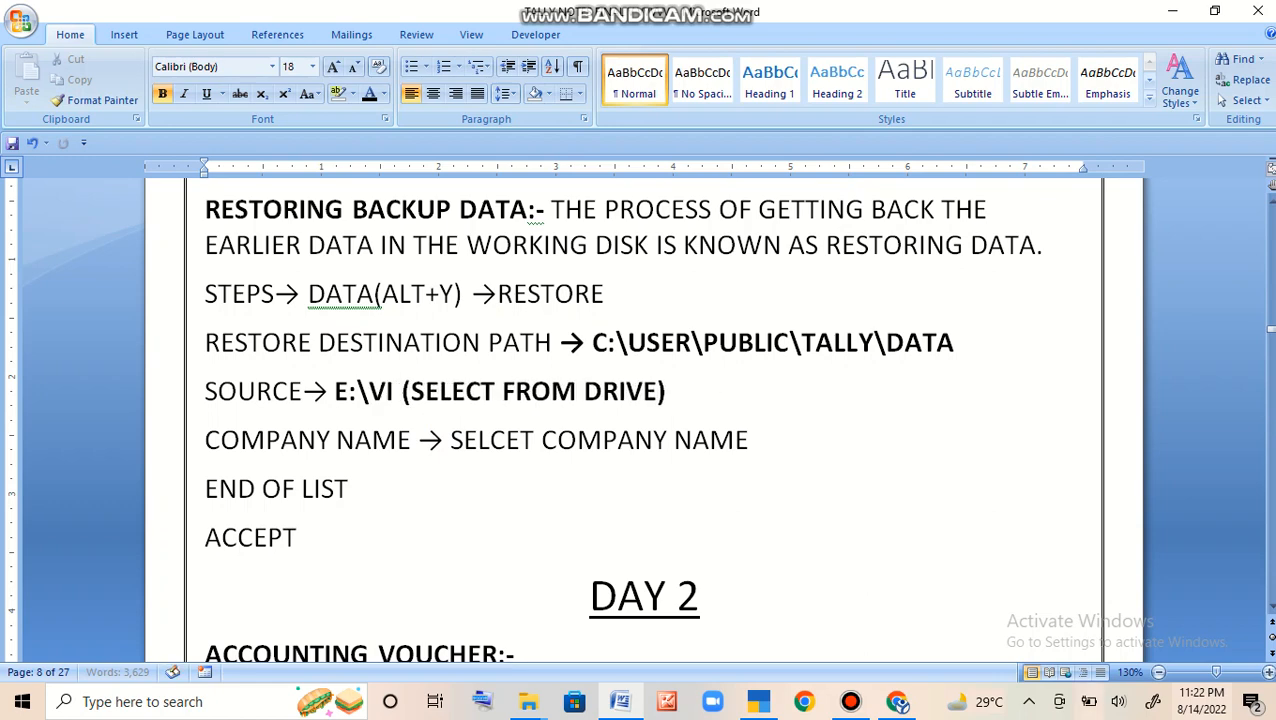
pyautogui.write('HAL')
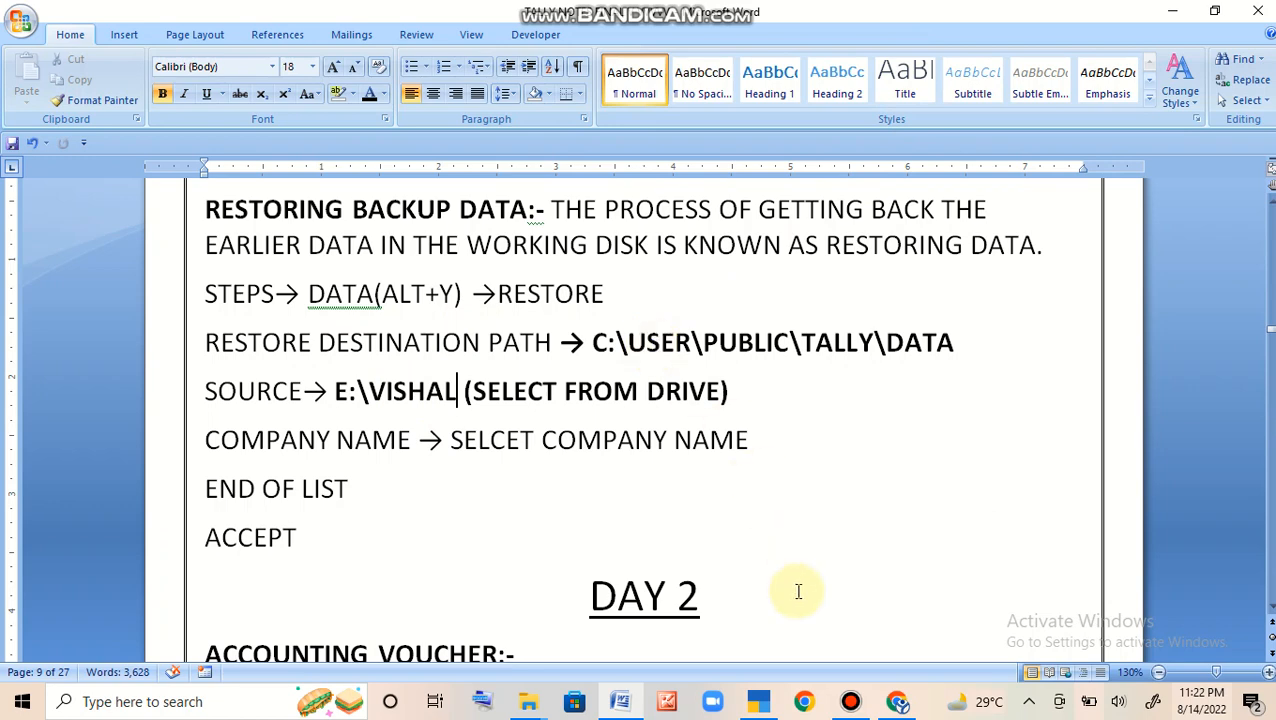
# Switch back to TallyPrime and open the Restore Companies screen with C:\Users\Public\Tally.ERP9\Data as the destination path
pyautogui.moveTo(762, 702)
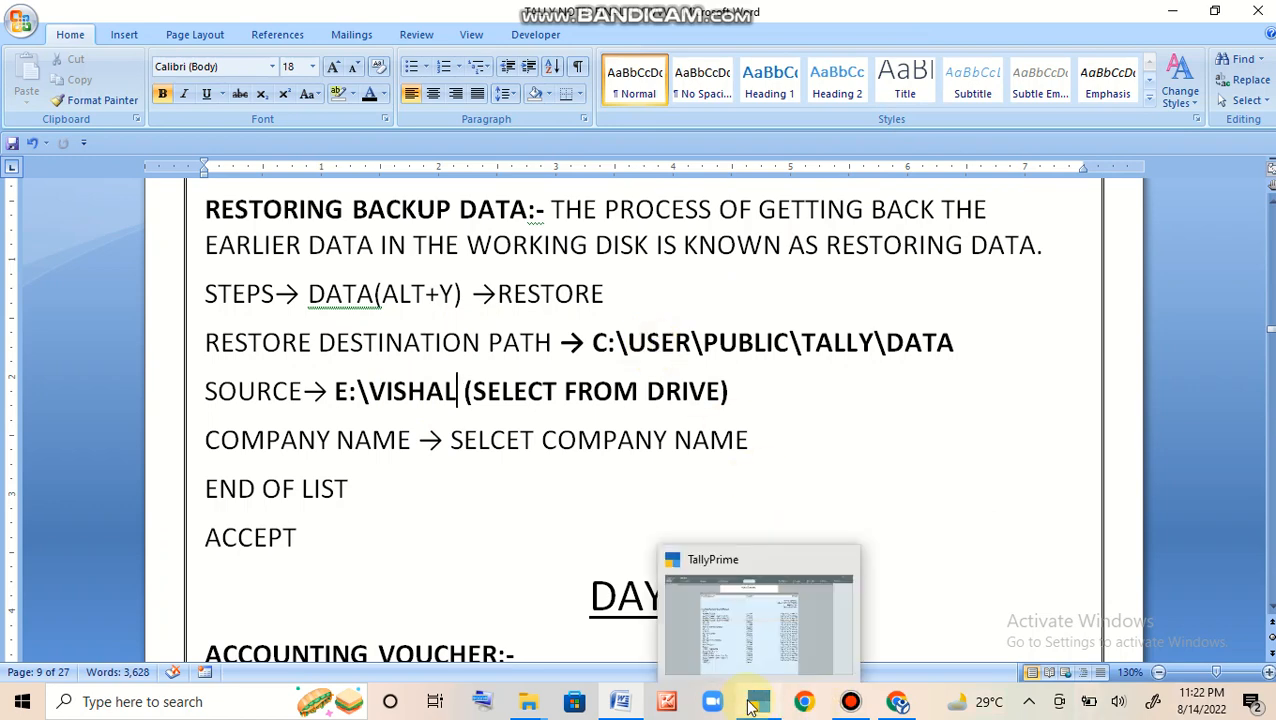
pyautogui.click(770, 652)
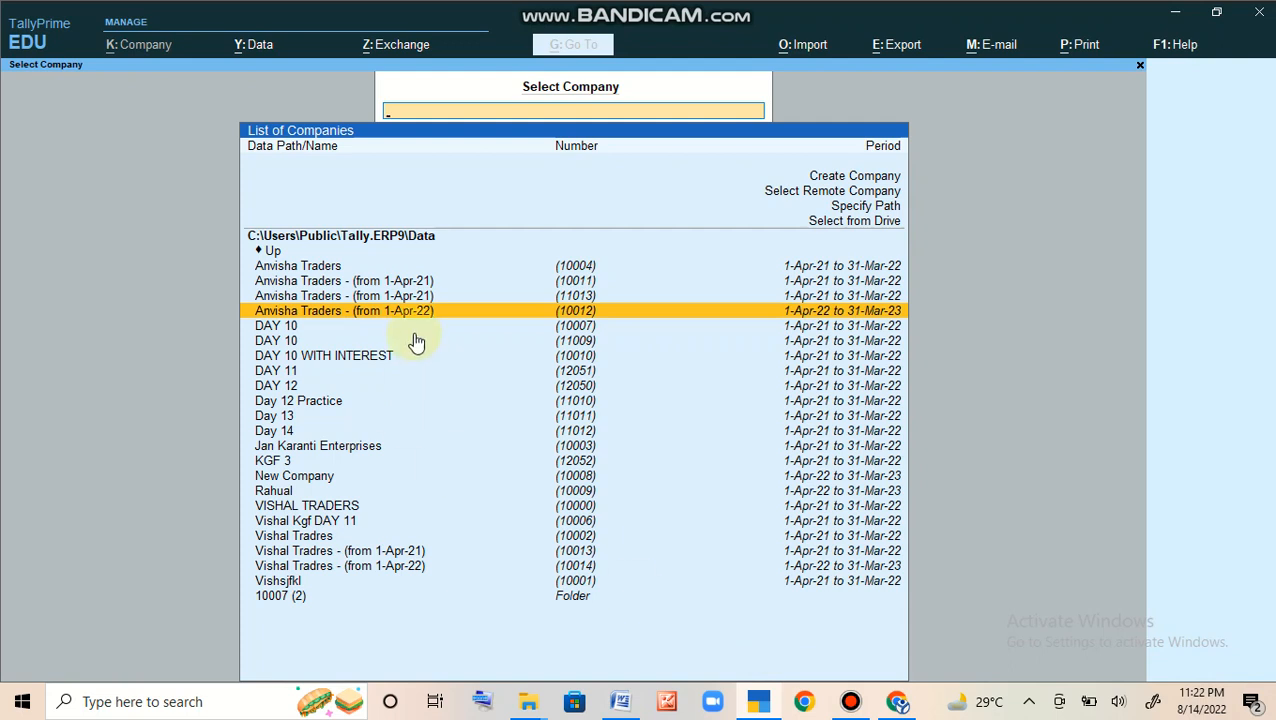
pyautogui.click(265, 46)
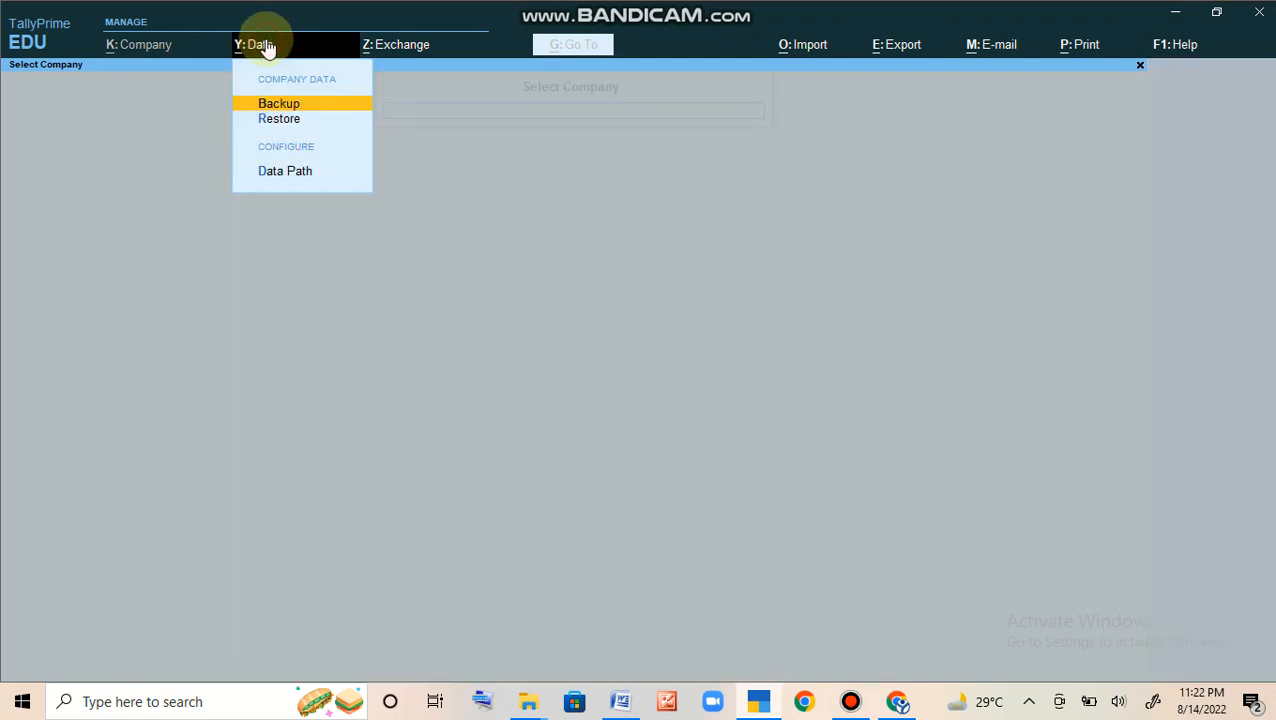
pyautogui.press('Down')
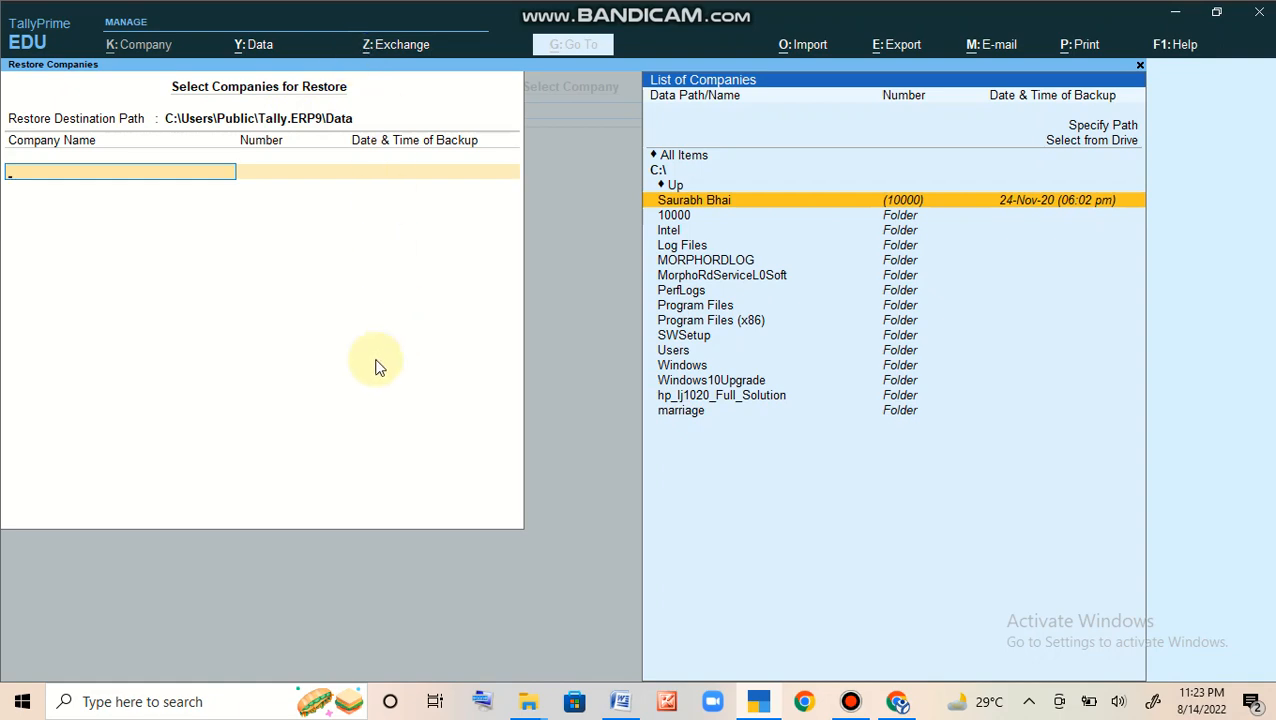
# Check the restore source path in the Word notes and return to TallyPrime
pyautogui.moveTo(620, 701)
pyautogui.click(628, 660)
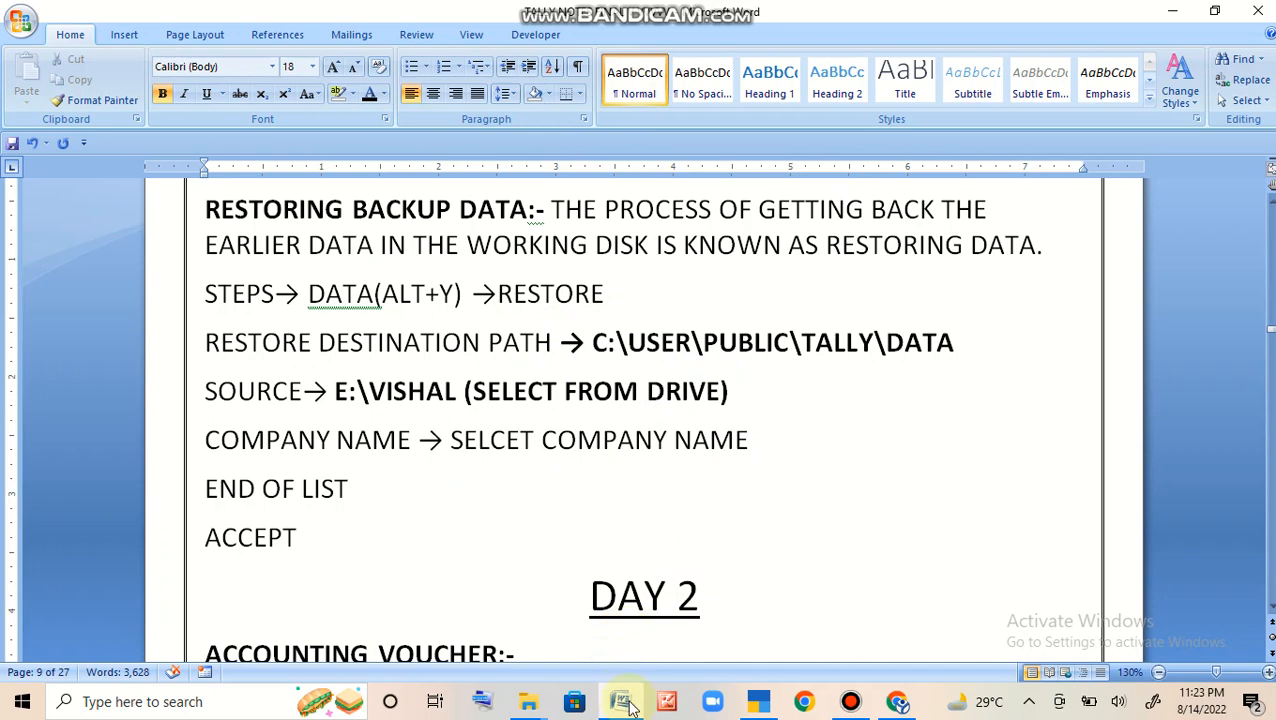
pyautogui.moveTo(758, 701)
pyautogui.click(793, 652)
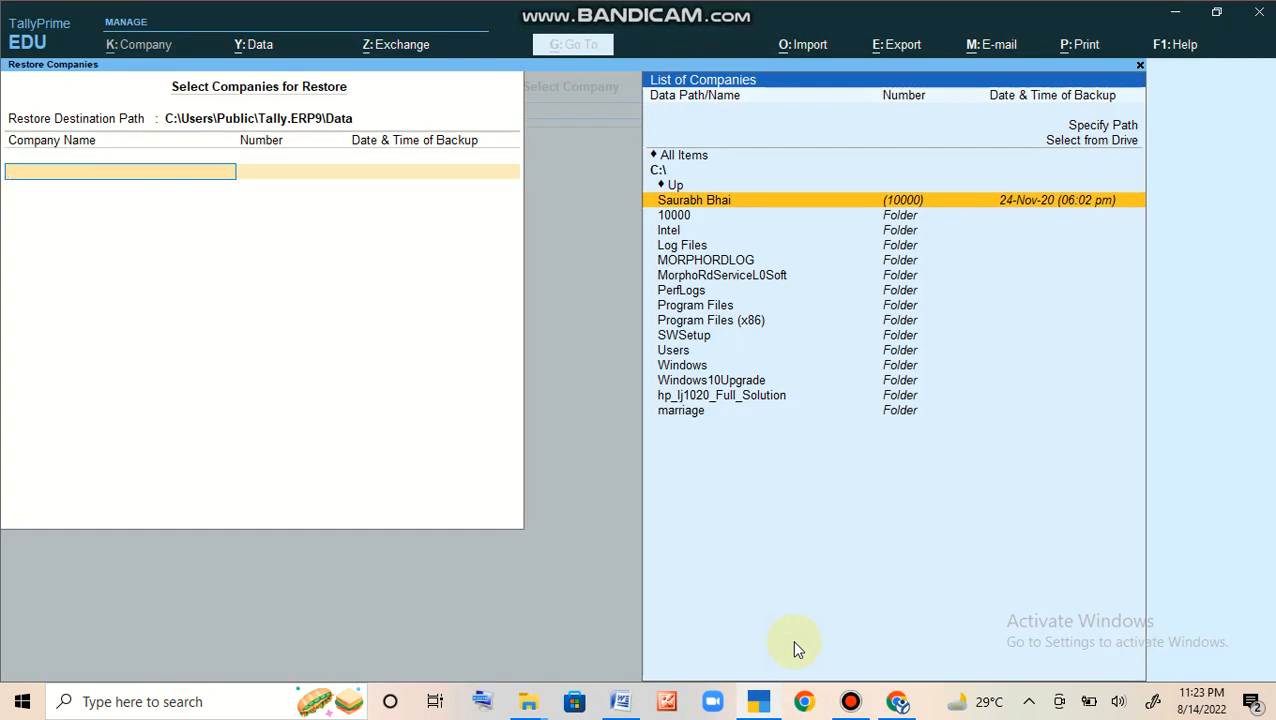
# Browse from the list of drives to the folder VISHAL on E:\ as the restore source
pyautogui.press('Up')
pyautogui.press('Up')
pyautogui.press('Up')
pyautogui.press('Up')
pyautogui.press('Return')
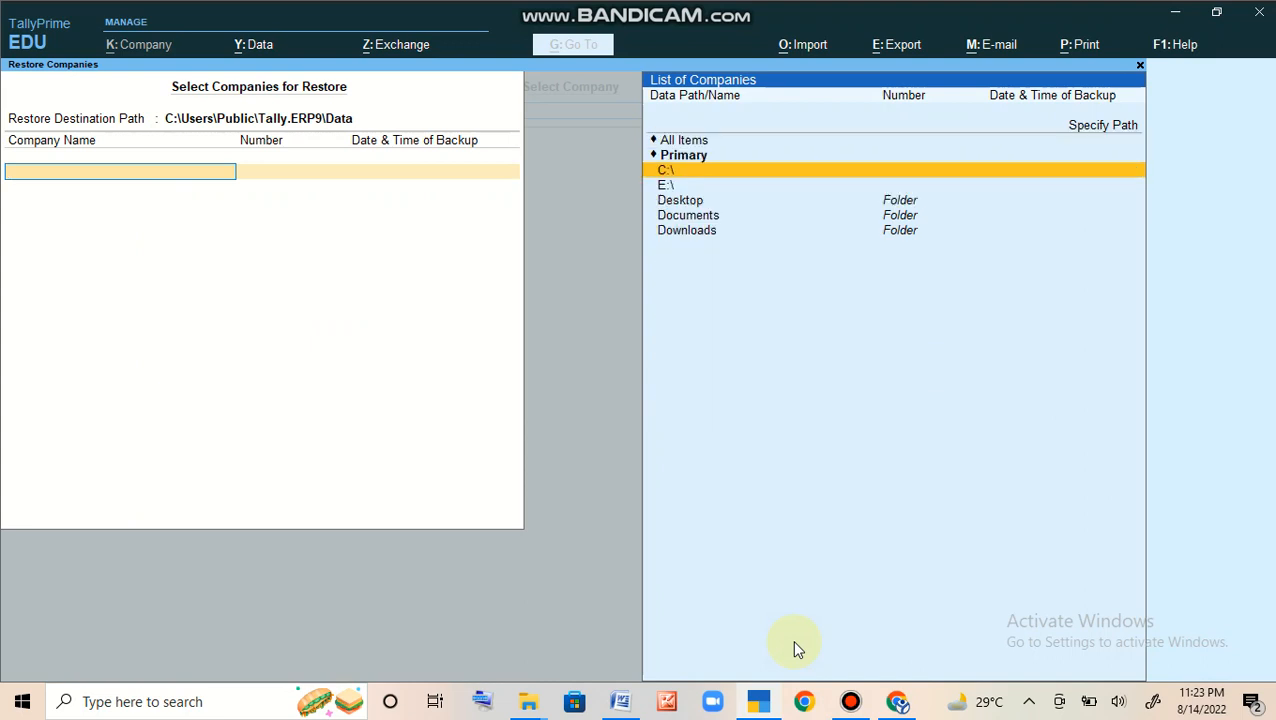
pyautogui.press('Down')
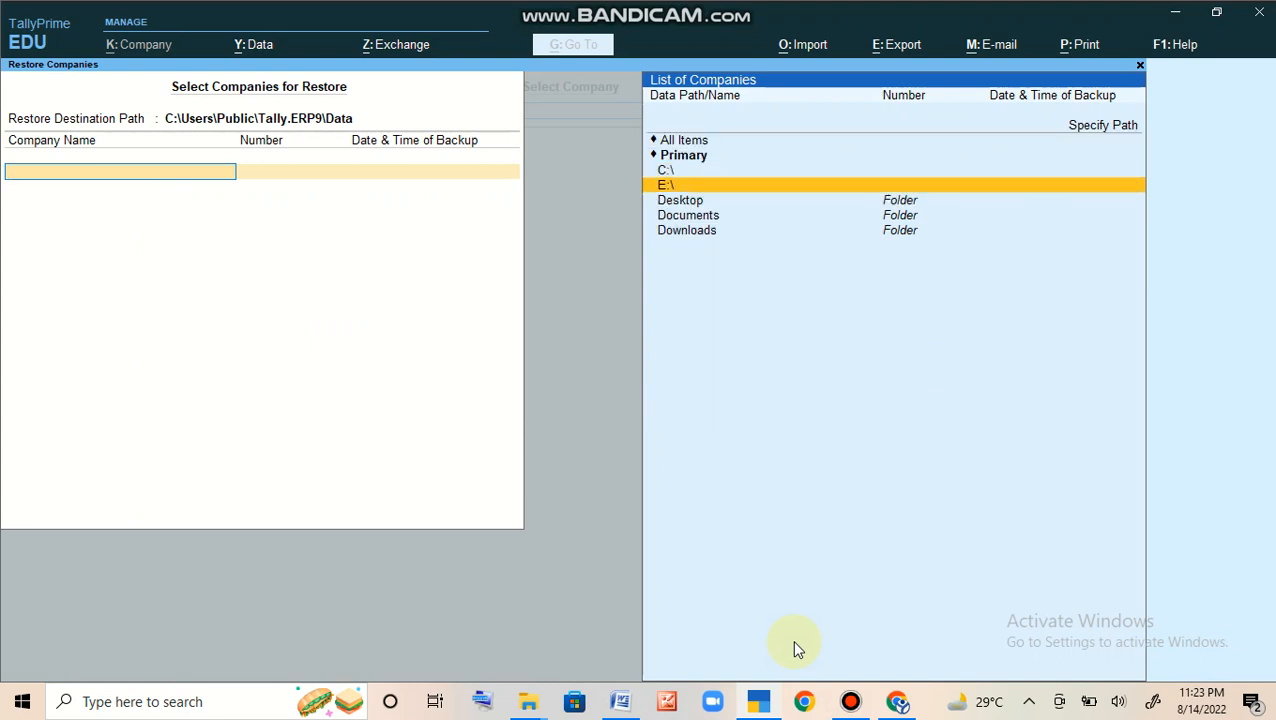
pyautogui.press('Return')
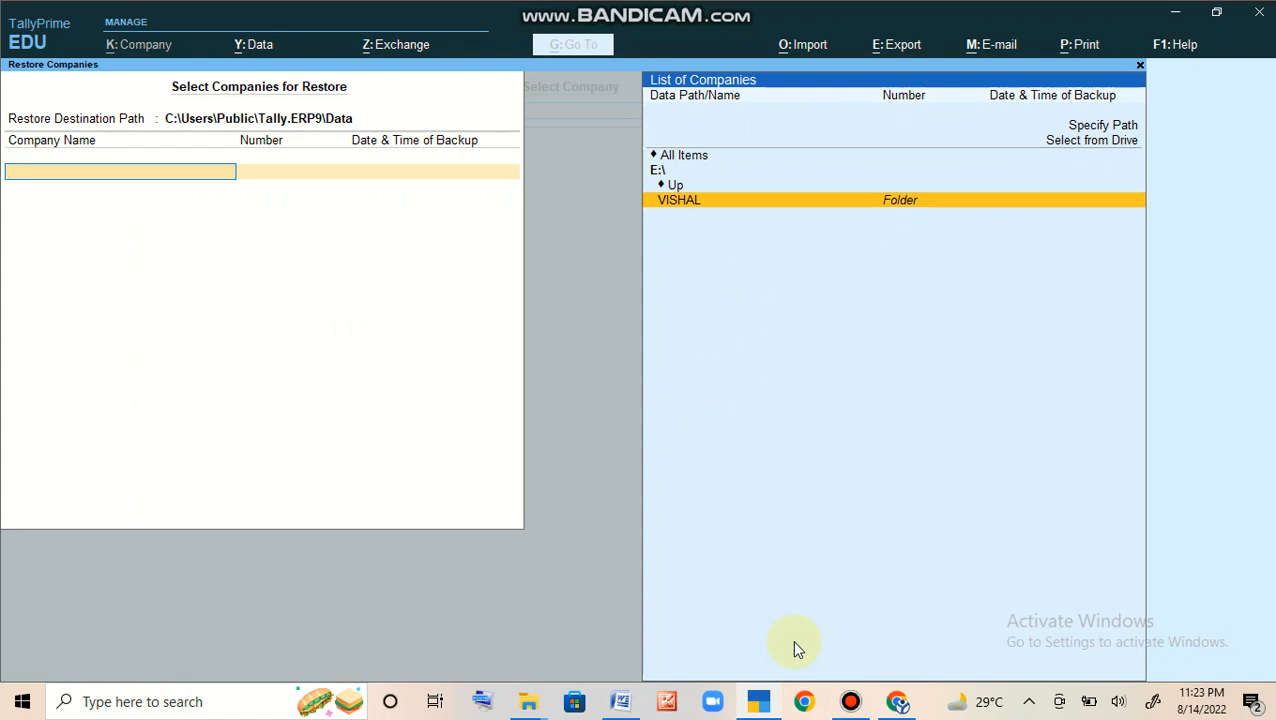
pyautogui.press('Return')
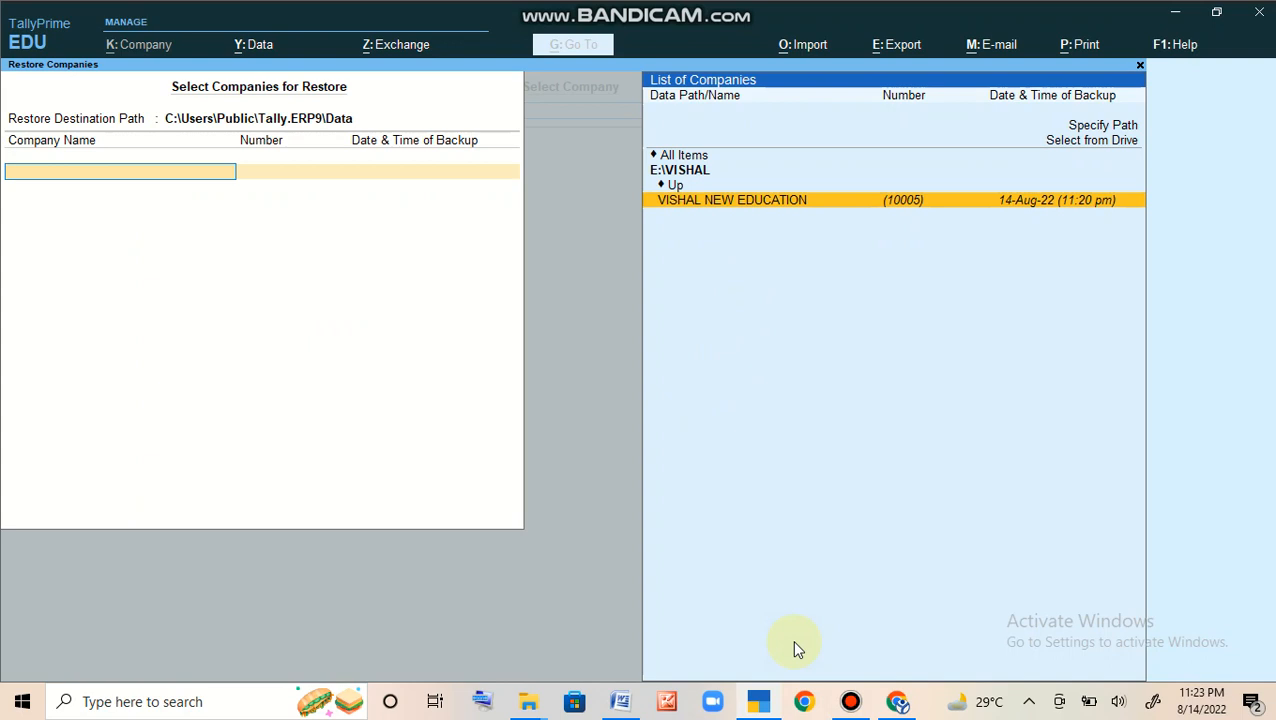
# Add VISHAL NEW EDUCATION to the companies for restore, finish with End of List and accept the restore
pyautogui.press('Return')
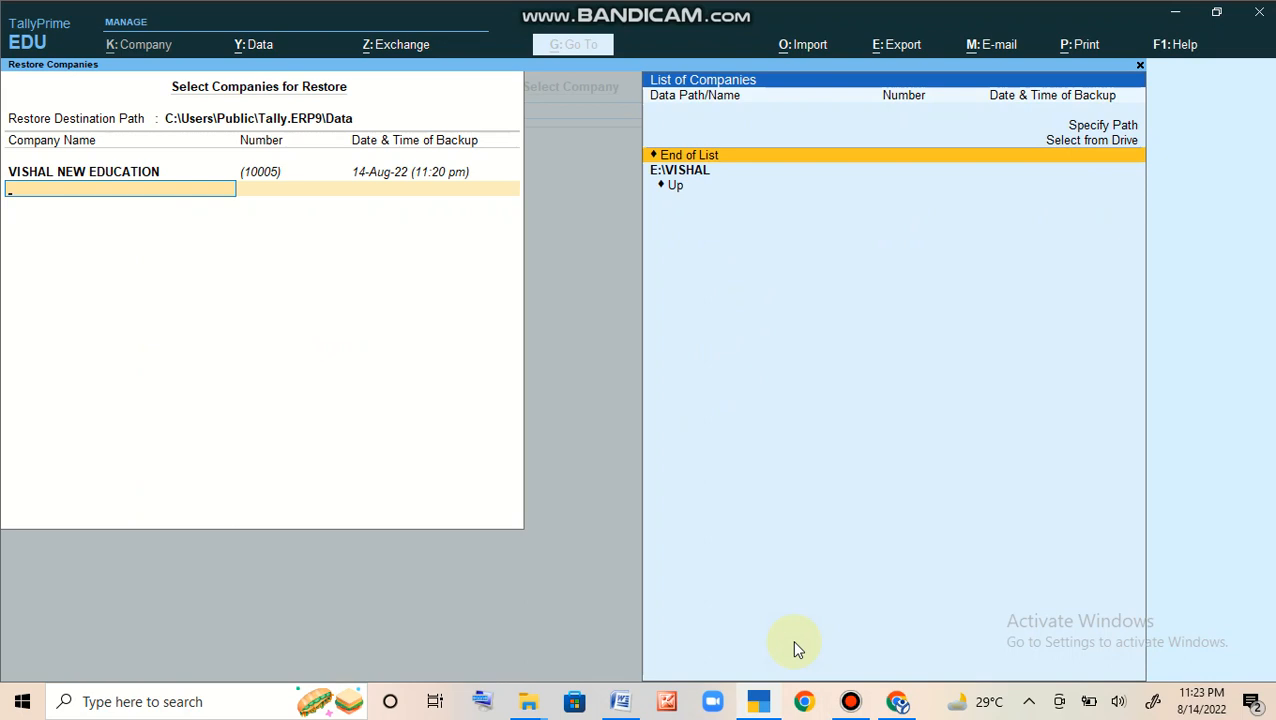
pyautogui.press('Return')
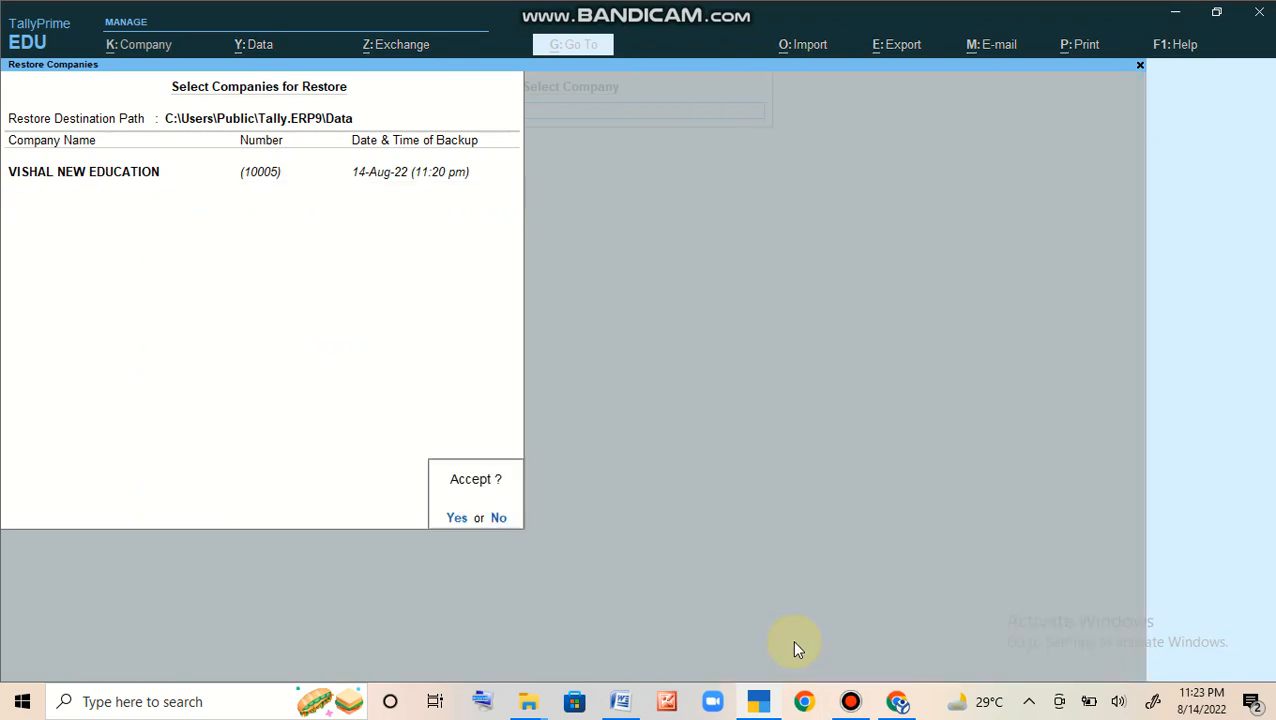
pyautogui.press('Return')
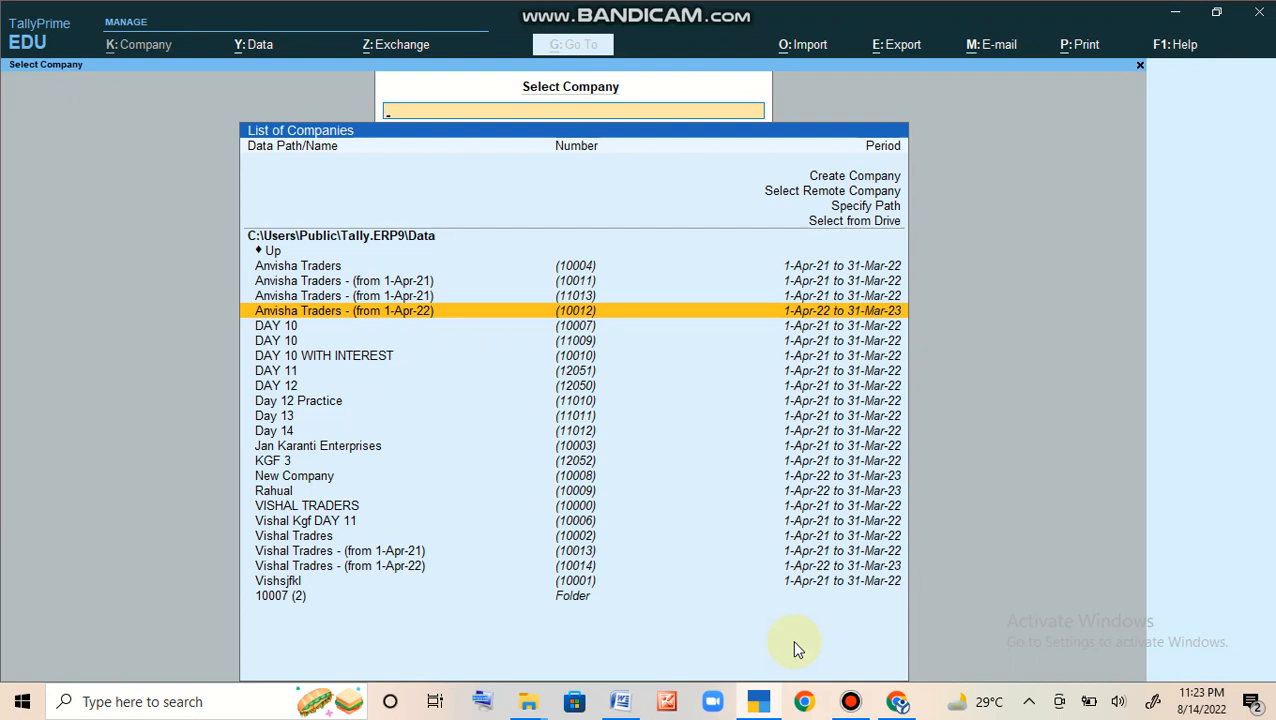
# Look through the List of Companies for the restored VISHAL NEW EDUCATION company
pyautogui.press('Down')
pyautogui.press('Down')
pyautogui.press('Down')
pyautogui.press('Down')
pyautogui.press('Down')
pyautogui.press('Up')
pyautogui.press('Up')
pyautogui.press('Up')
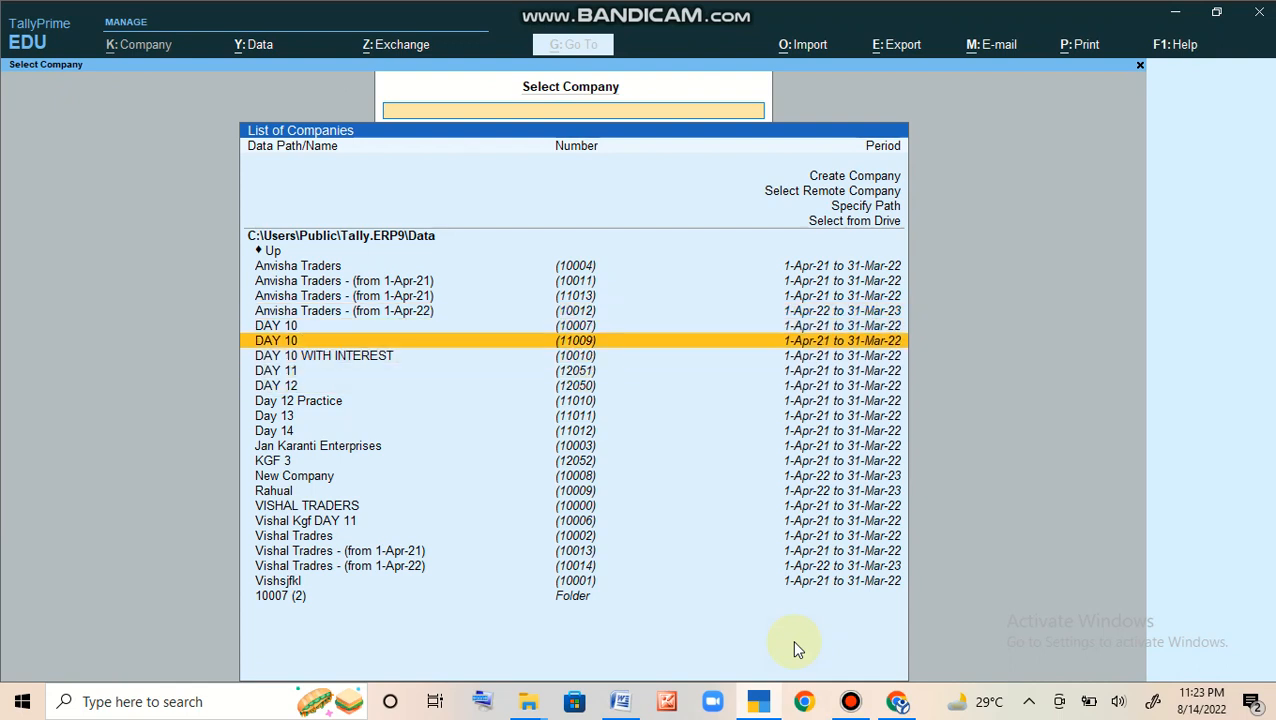
# Quit and relaunch TallyPrime, continue in Educational Mode and skip the VISHAL TRADERS login
pyautogui.click(1260, 14)
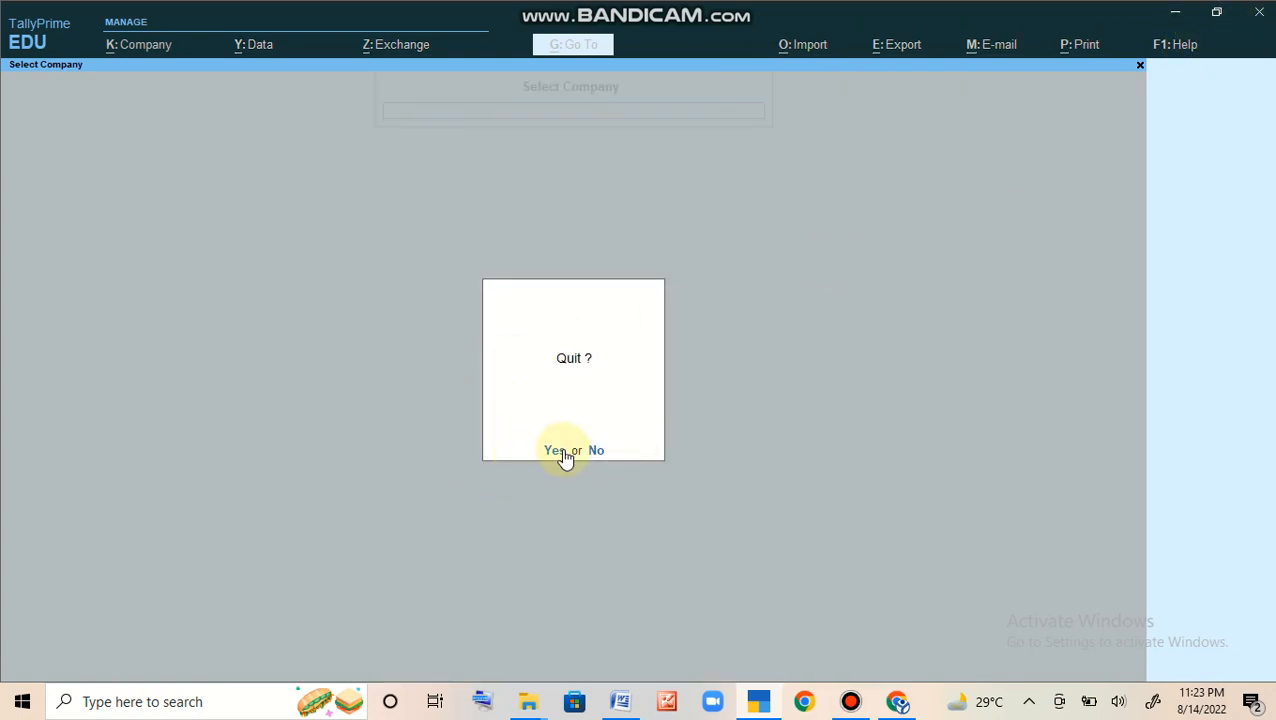
pyautogui.click(555, 451)
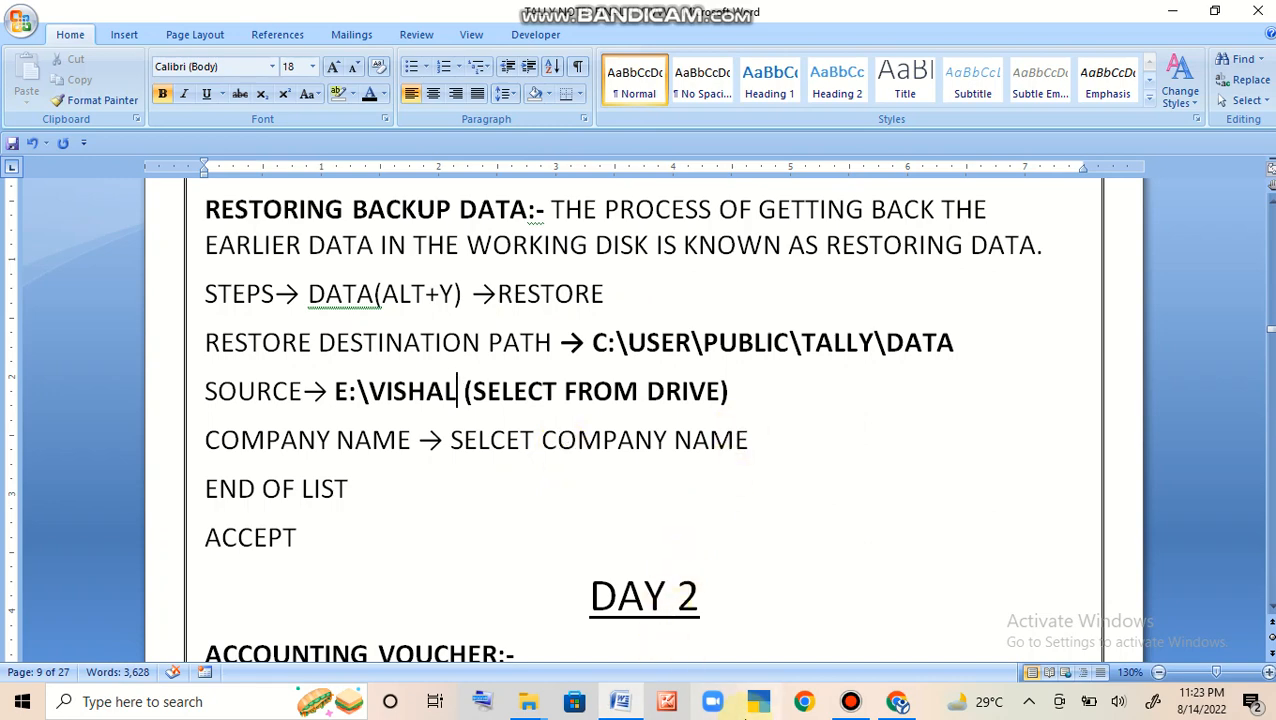
pyautogui.click(757, 708)
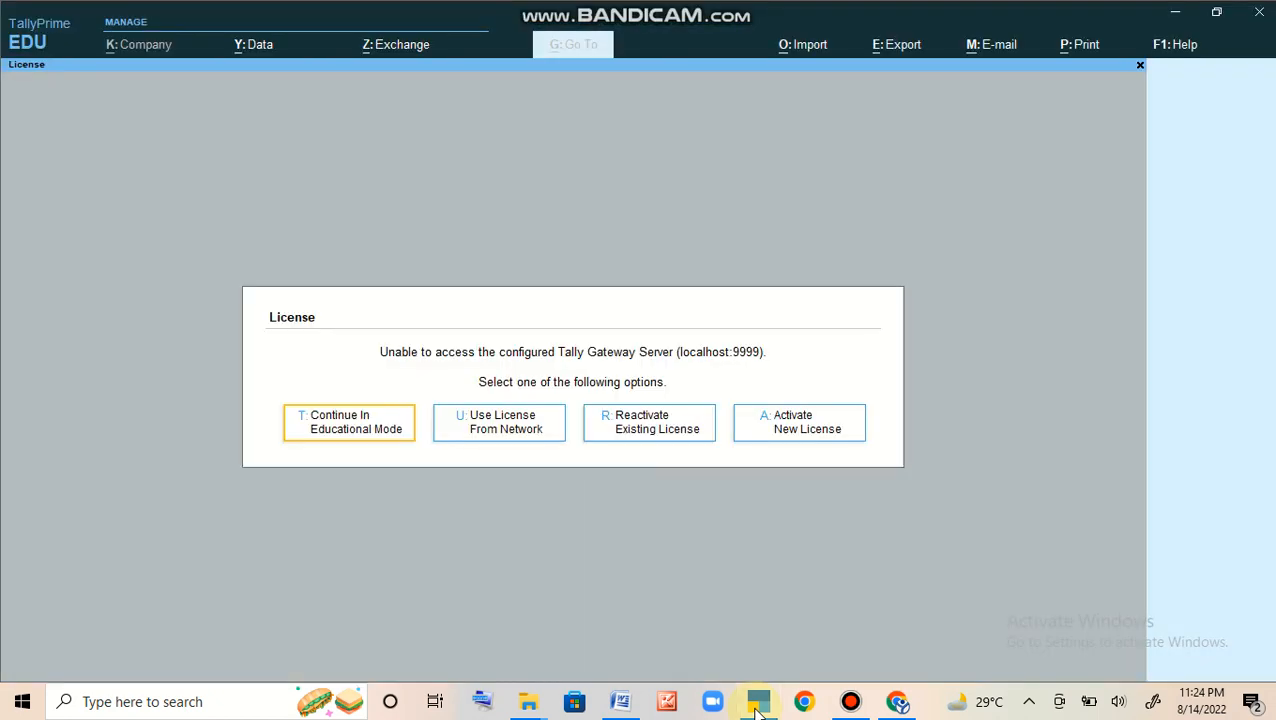
pyautogui.press('Return')
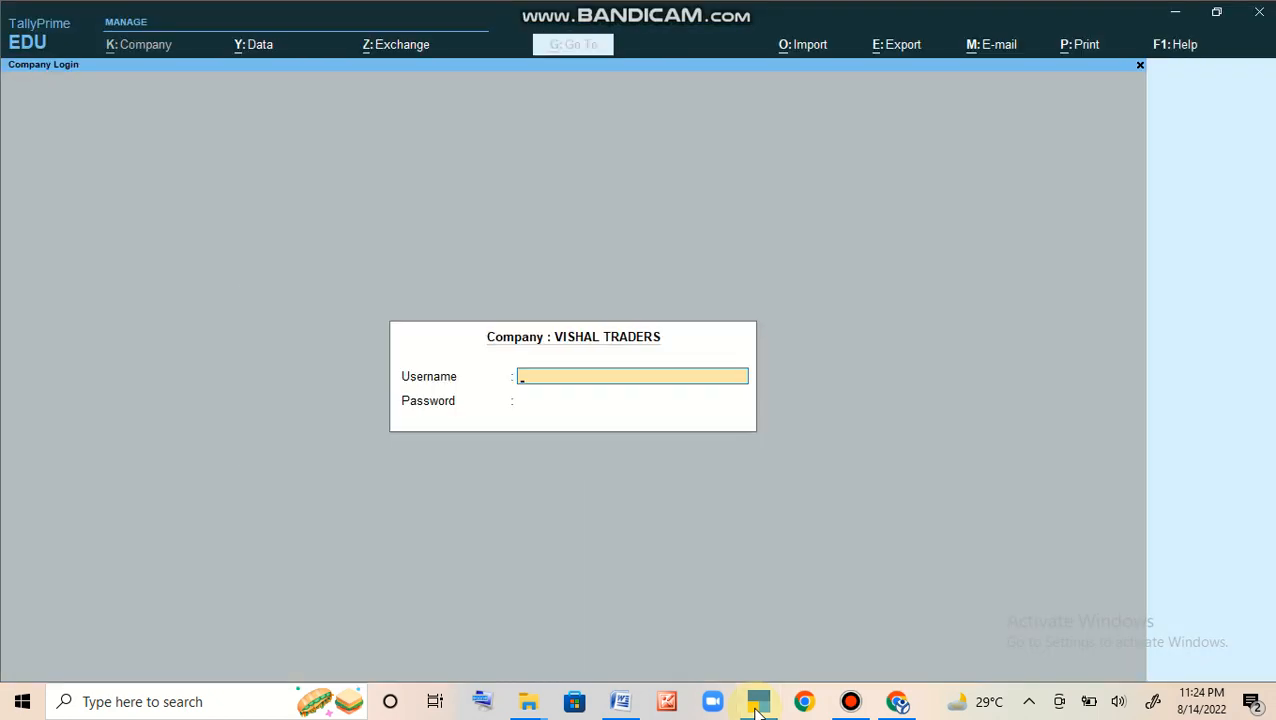
pyautogui.press('Escape')
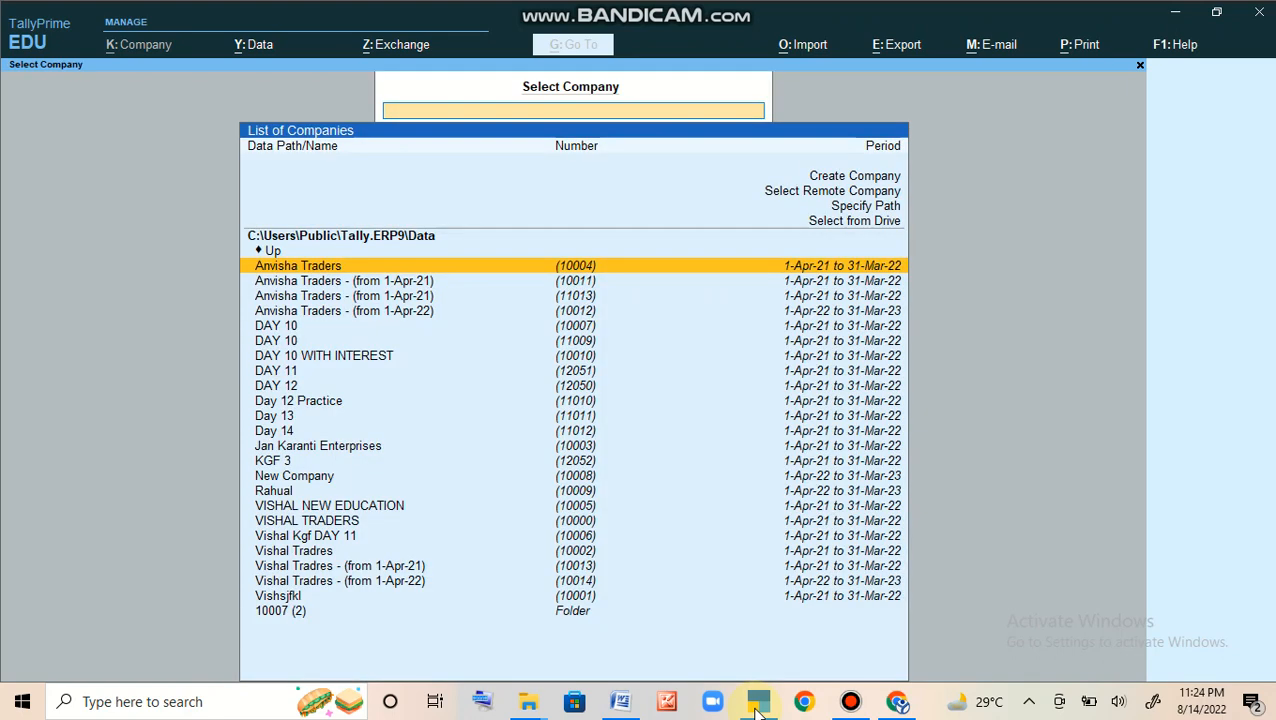
# Open the restored company VISHAL NEW EDUCATION from the List of Companies
pyautogui.press('Down')
pyautogui.press('Down')
pyautogui.press('Down')
pyautogui.press('Down')
pyautogui.press('Down')
pyautogui.press('Down')
pyautogui.press('Down')
pyautogui.press('Down')
pyautogui.press('Down')
pyautogui.press('Down')
pyautogui.press('Down')
pyautogui.press('Down')
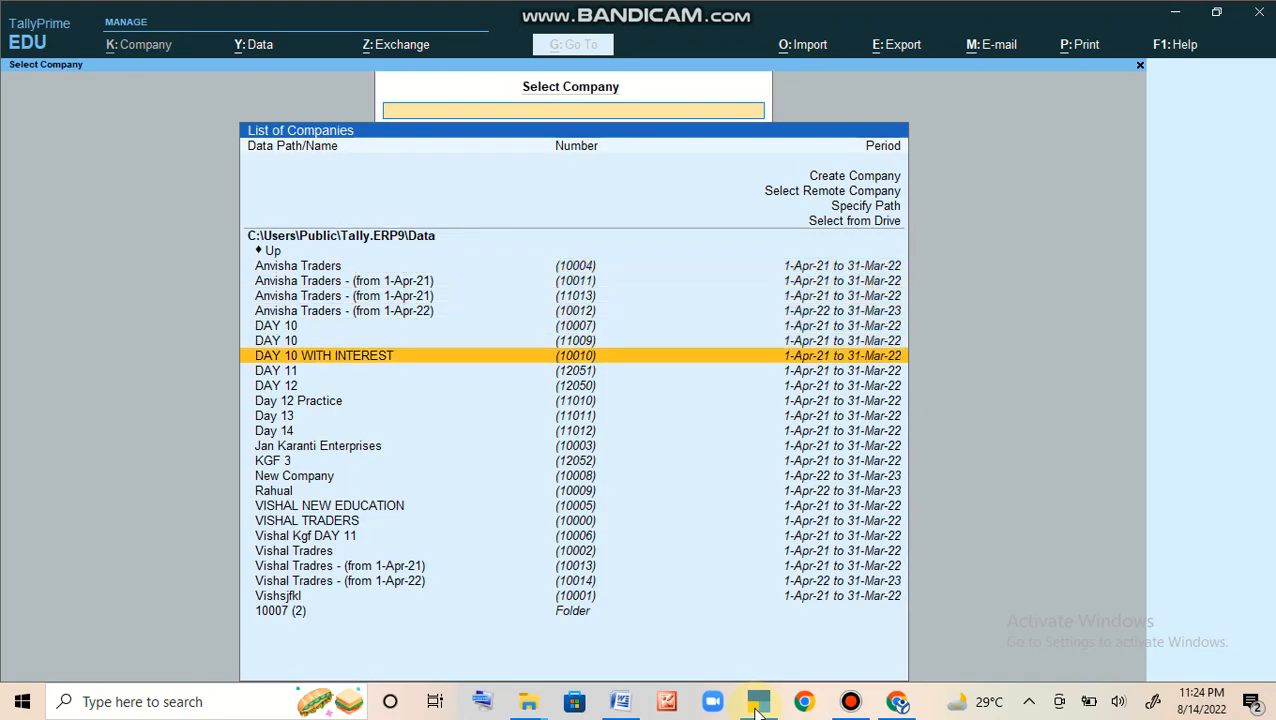
pyautogui.press('Down')
pyautogui.press('Down')
pyautogui.press('Down')
pyautogui.press('Down')
pyautogui.press('Down')
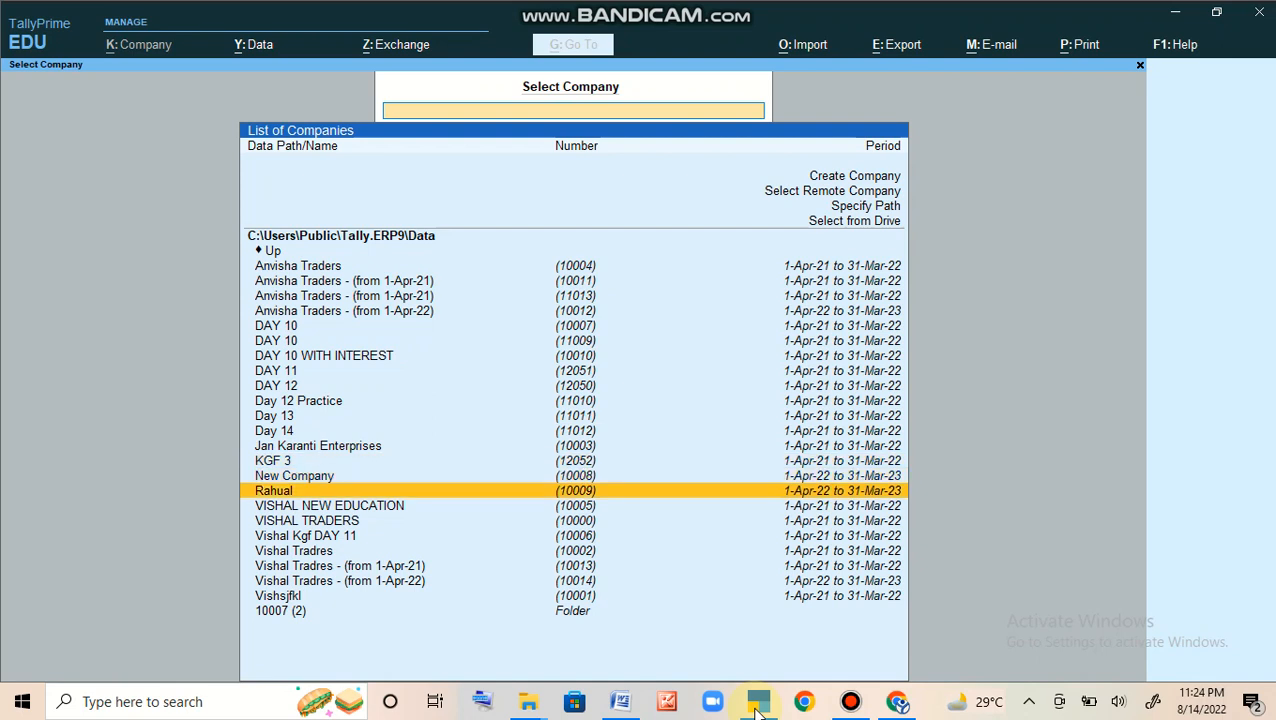
pyautogui.press('Up')
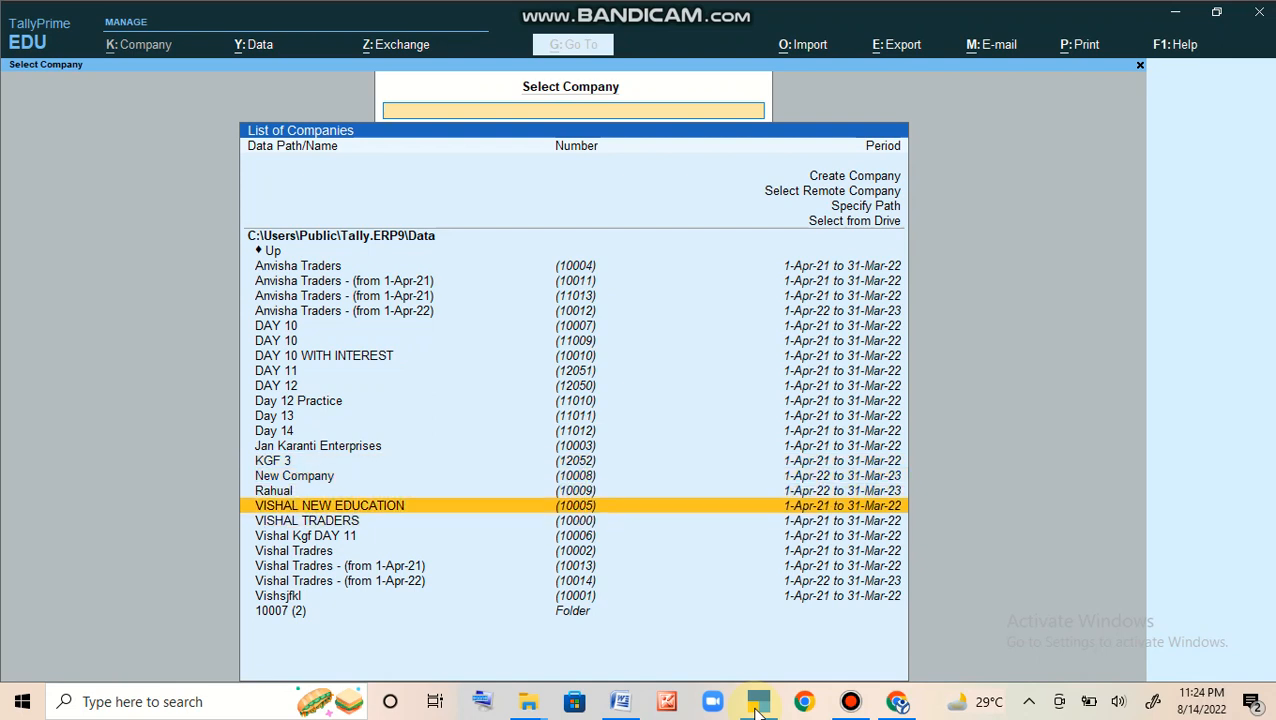
pyautogui.press('Return')
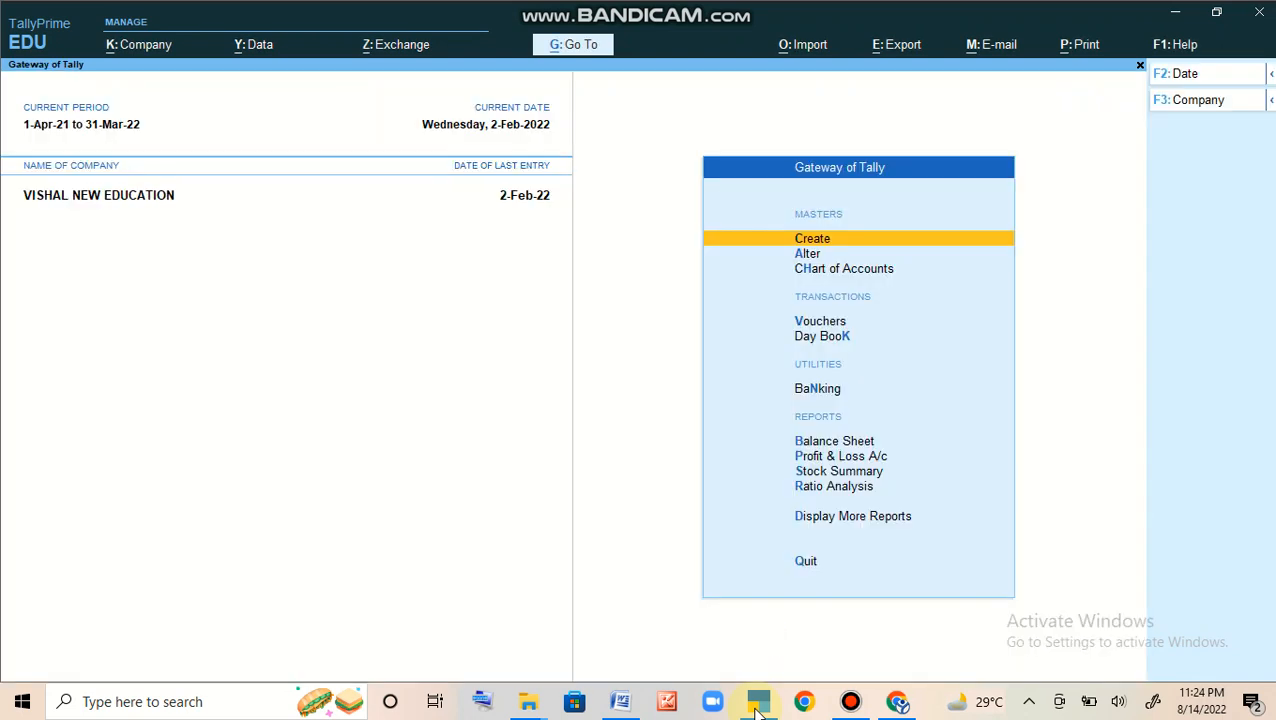